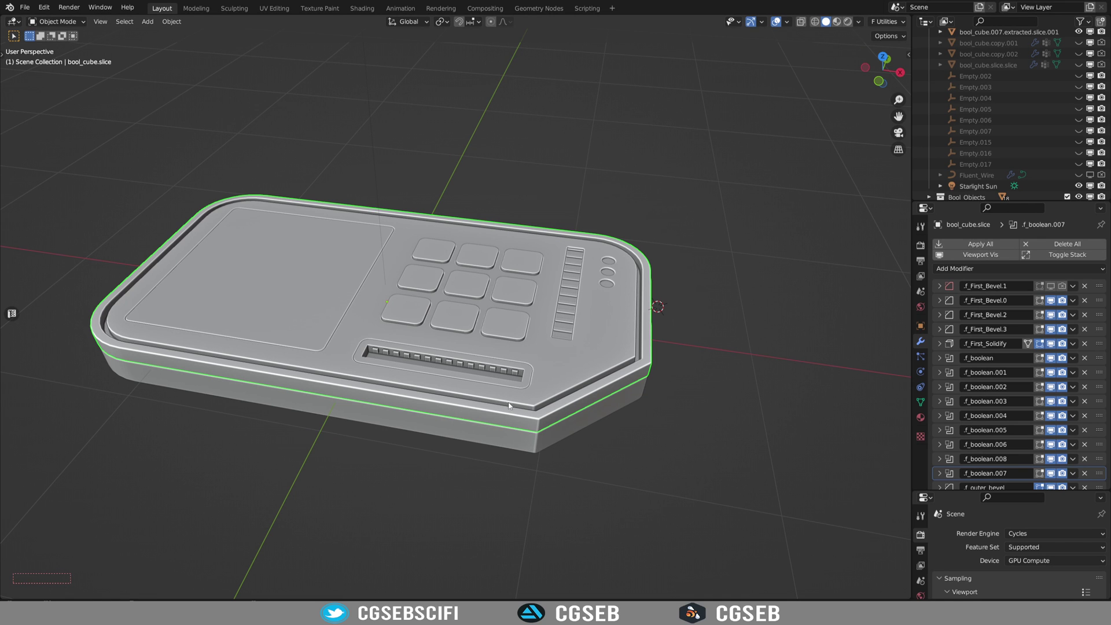
Orbit to a steeper view and select the base, keypad keys, slat strip, screen panel, slot strip and body in turn
middle_click_drag(610, 415, 576, 426)
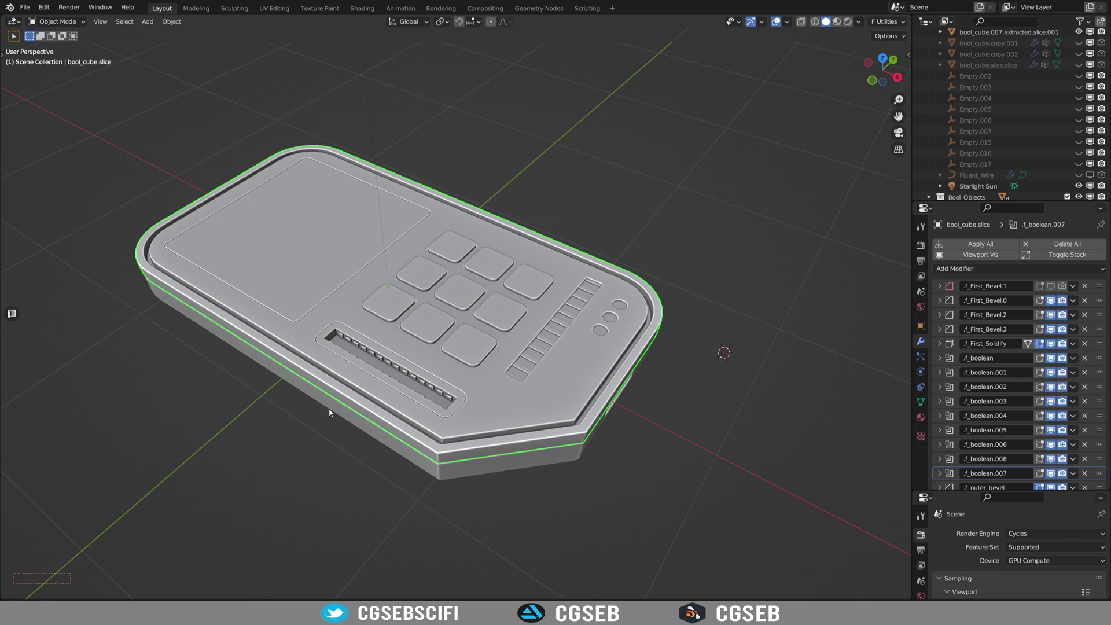
middle_click_drag(462, 411, 462, 339)
left_click(444, 316)
left_click(483, 341)
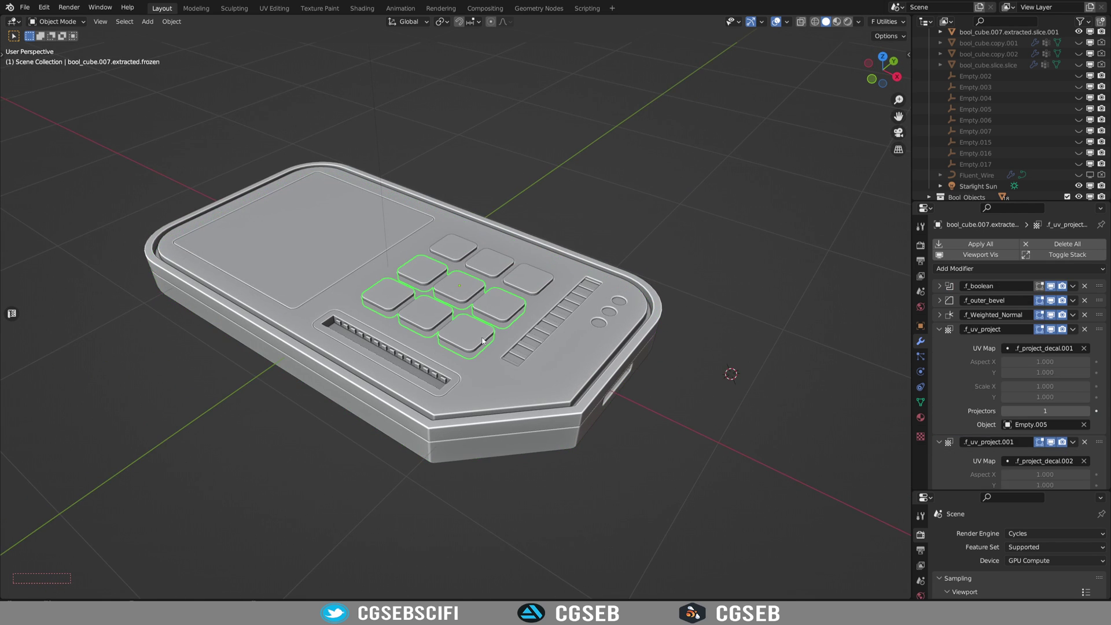
left_click(535, 342)
left_click(525, 281)
left_click(350, 243)
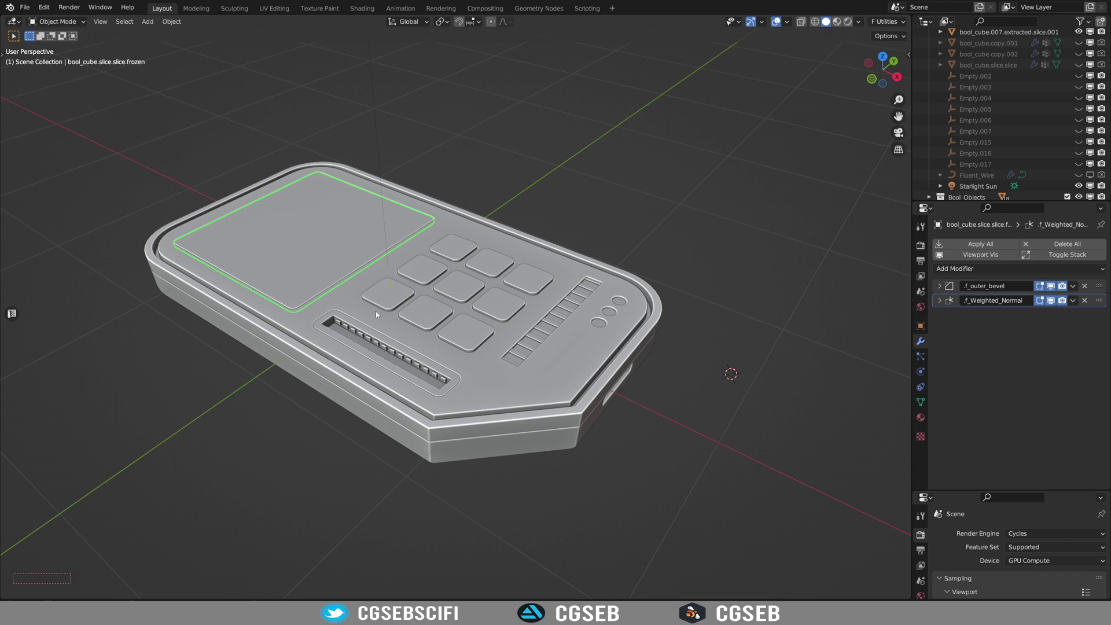
left_click(366, 341)
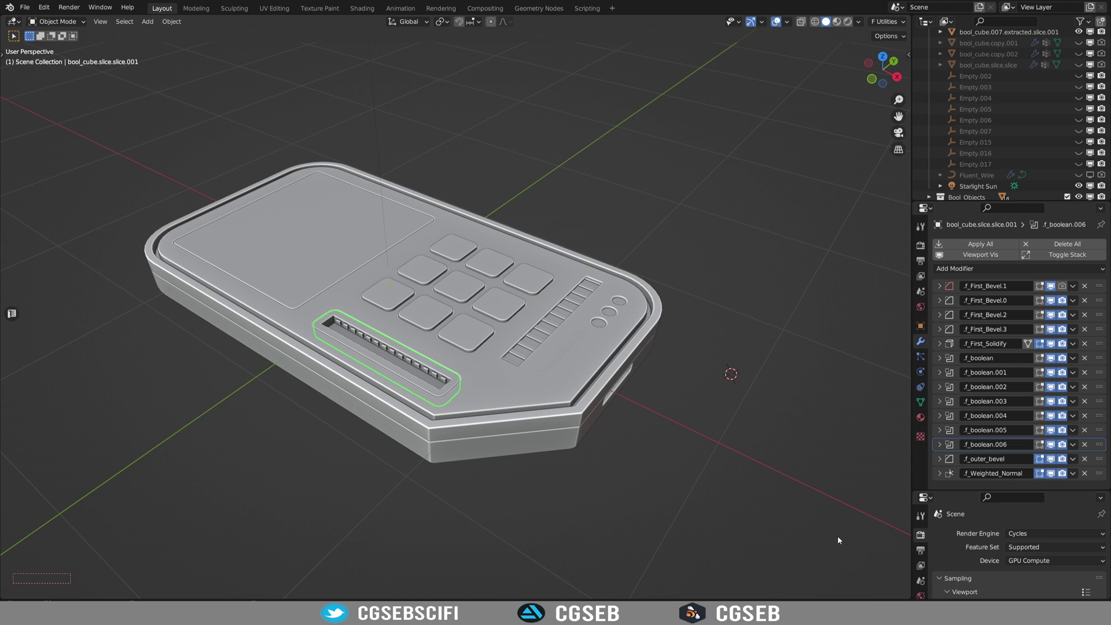
left_click(436, 436)
left_click(418, 371)
left_click(535, 407)
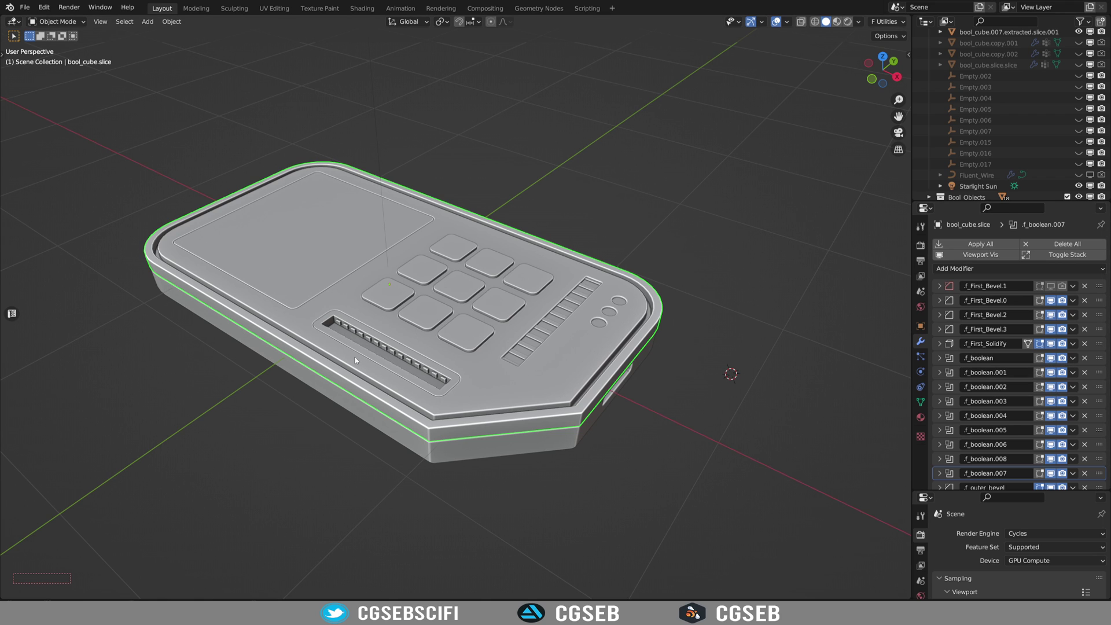
left_click(554, 331)
left_click(603, 321)
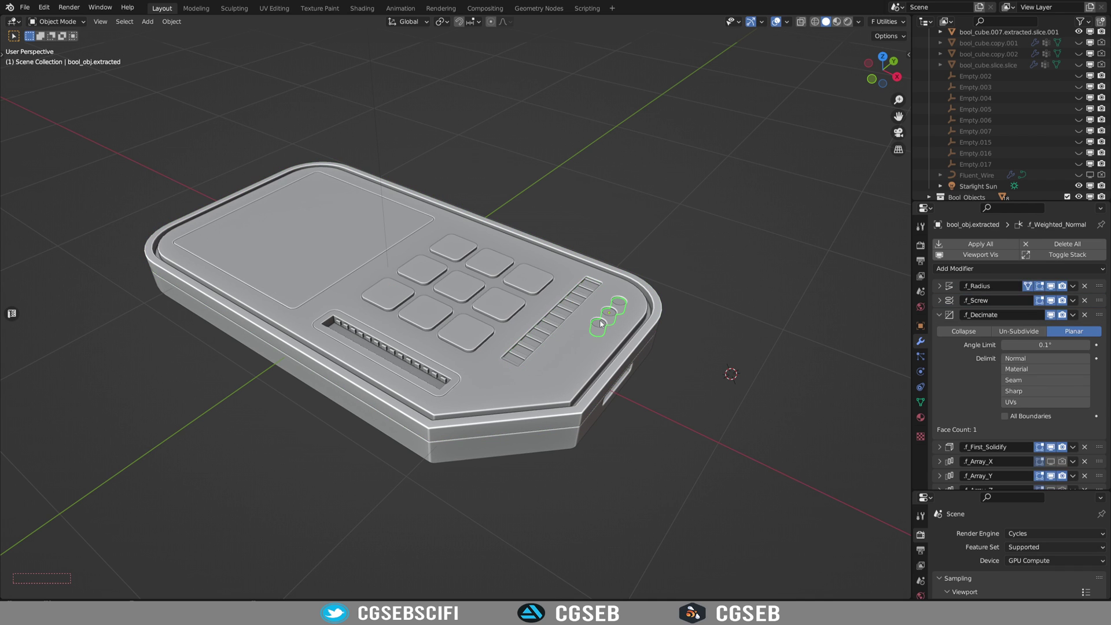
left_click(532, 280)
left_click(450, 282)
left_click(450, 282)
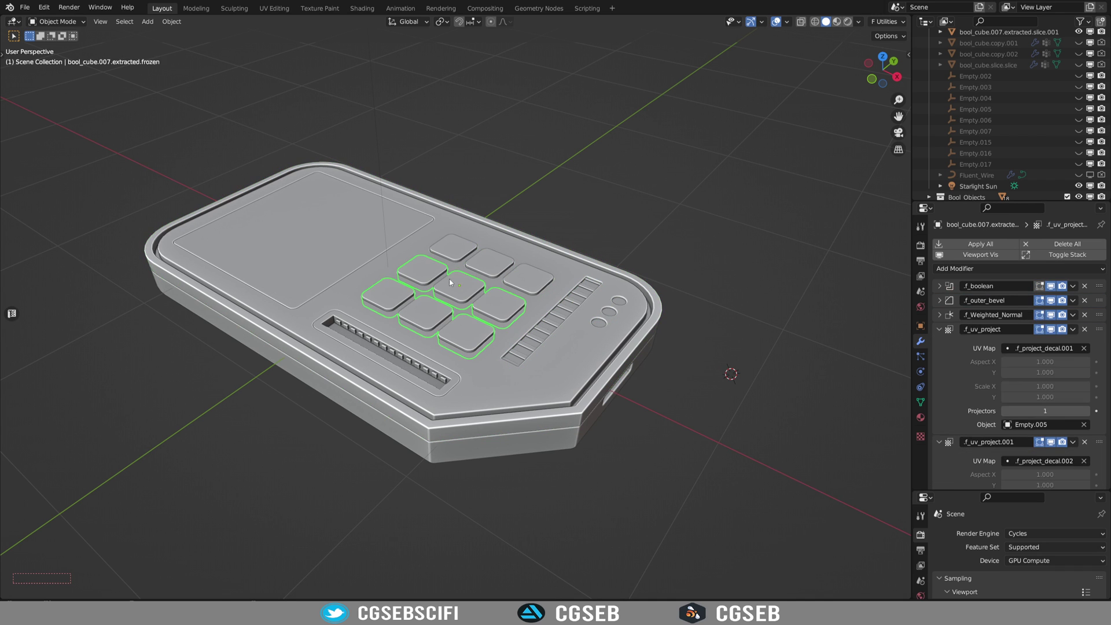
left_click(324, 233)
left_click(356, 327)
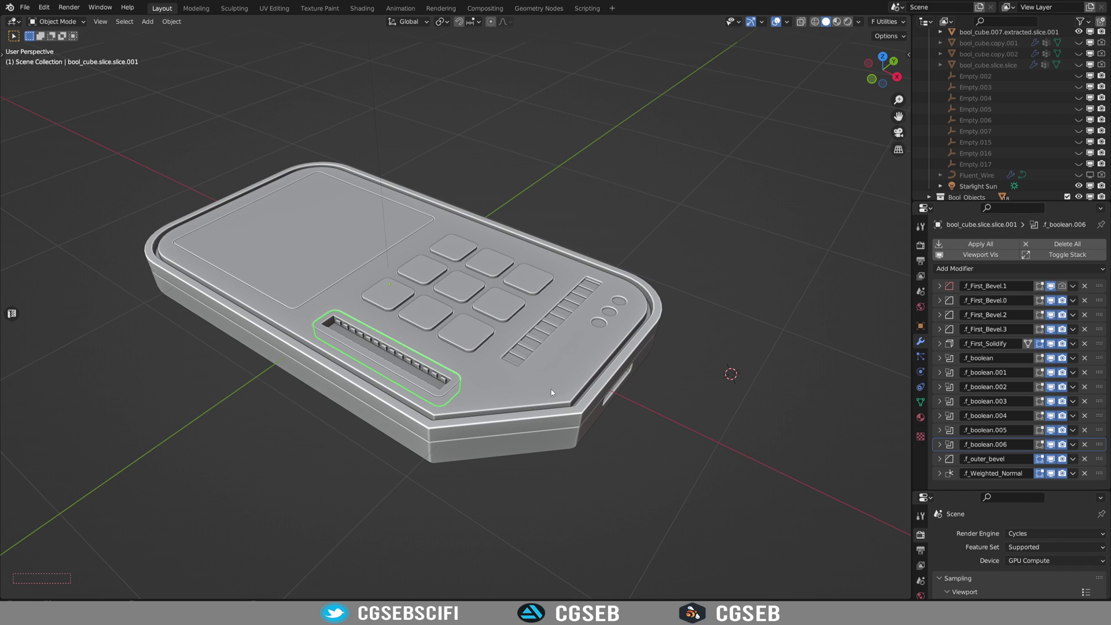
left_click(599, 325)
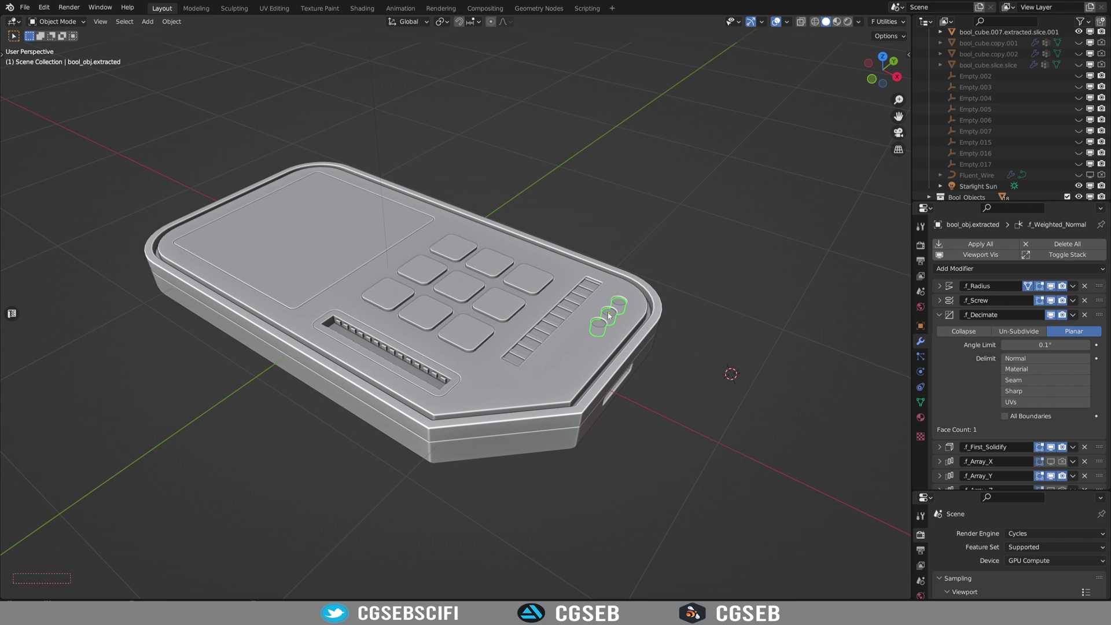
Hide the keypad keys, grille piece and screen panel with H, then select the device body
left_click(573, 304)
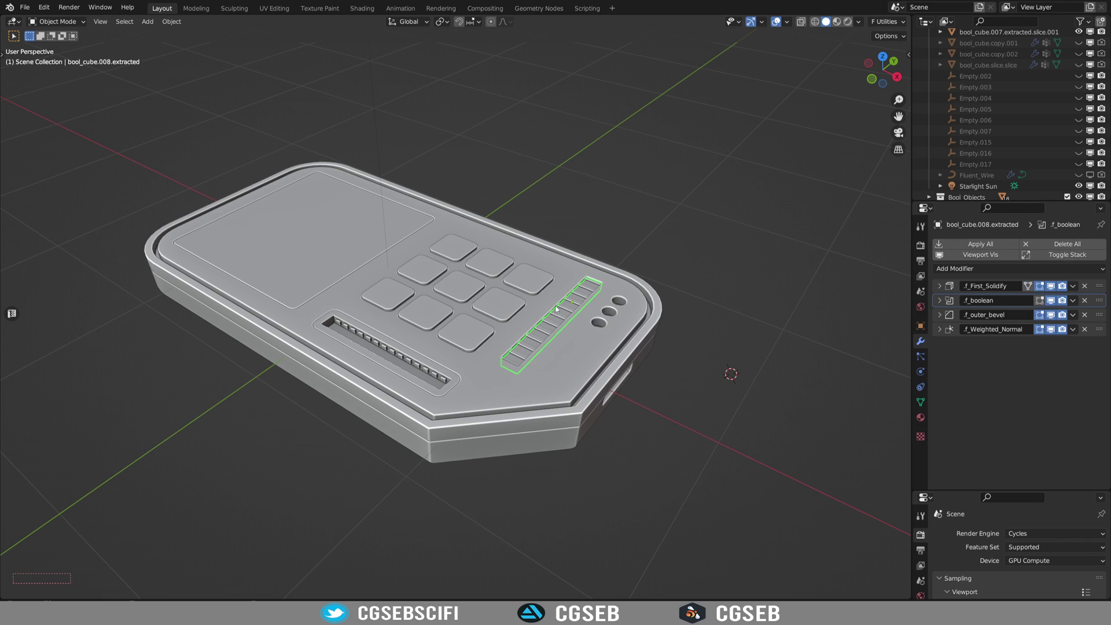
left_click(529, 279)
key("h")
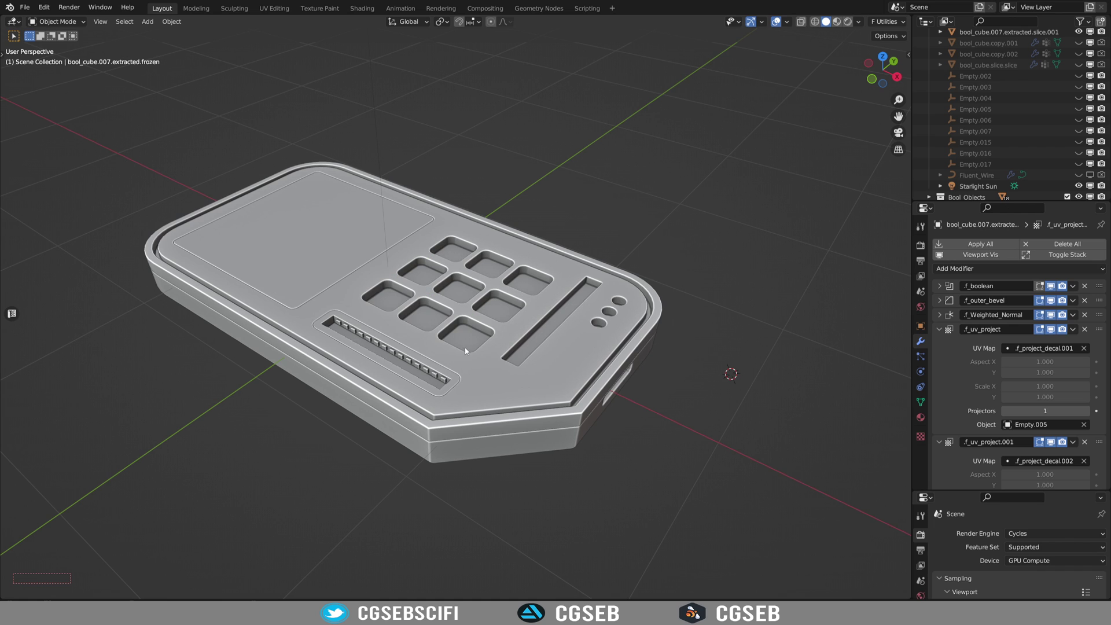
left_click(423, 366)
key("h")
left_click(336, 260)
key("h")
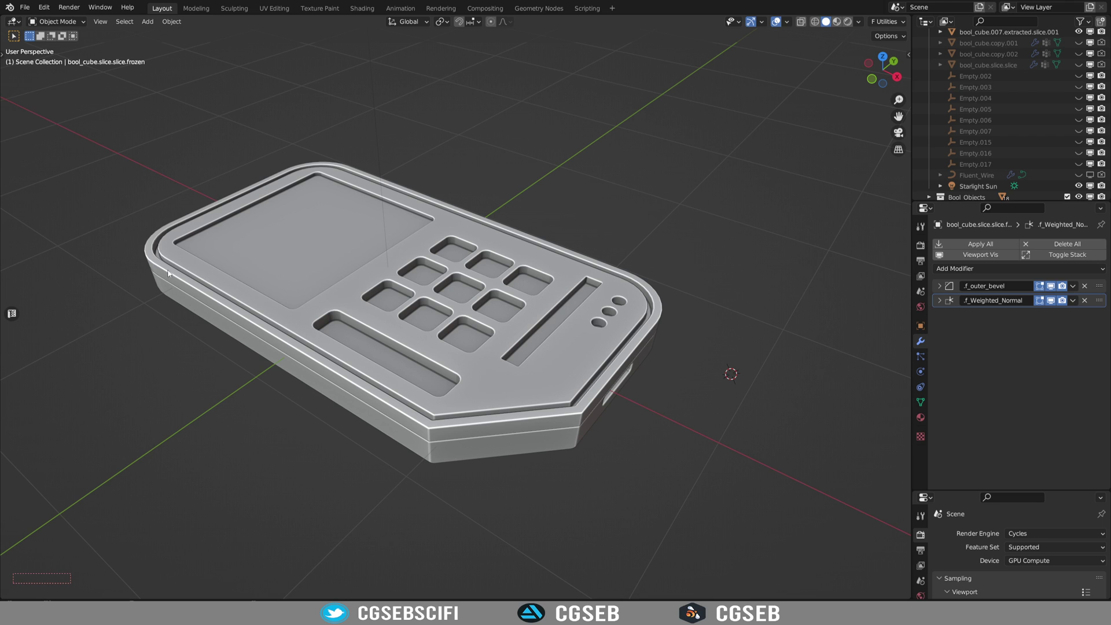
left_click(562, 374)
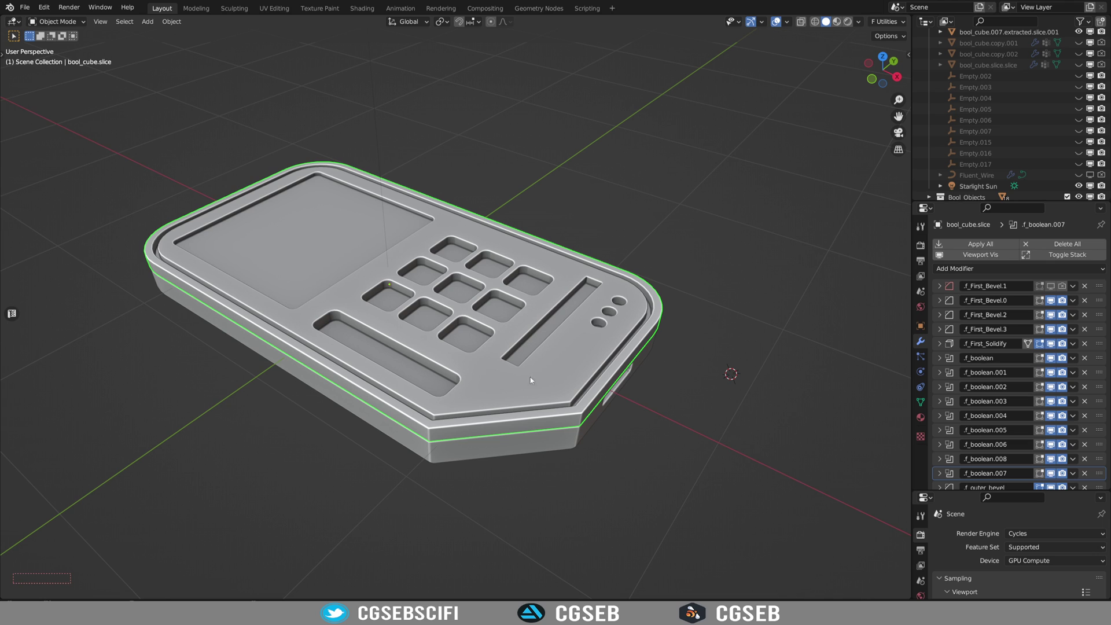
Toggle the f_boolean and f_boolean.001 cuts off and back on to preview their effect
left_click(1051, 357)
left_click(1051, 358)
left_click(1051, 372)
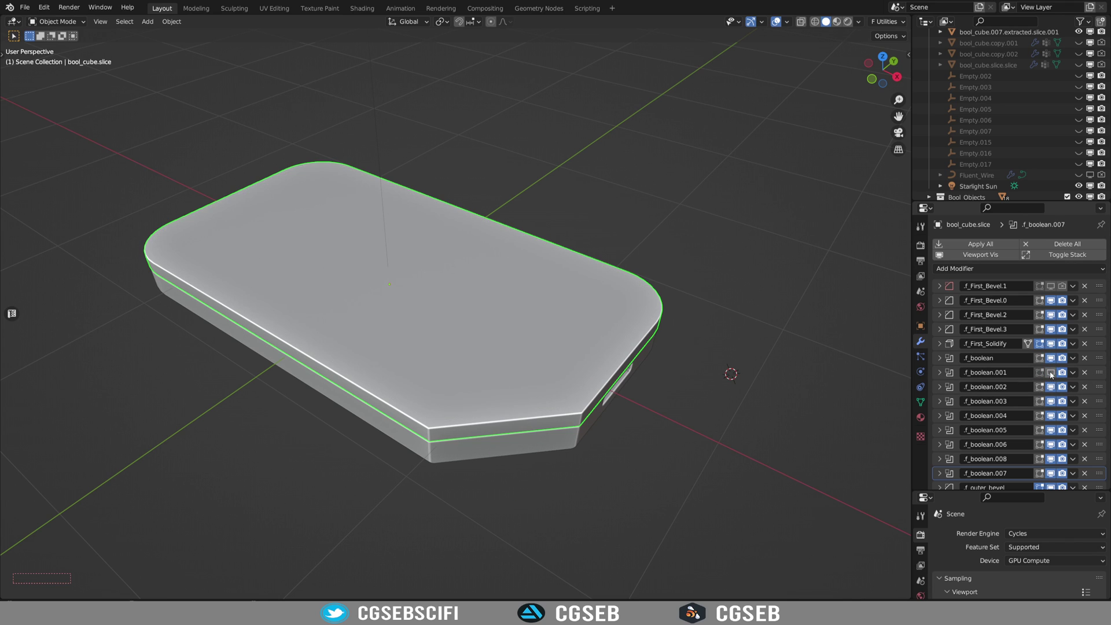
left_click(1050, 373)
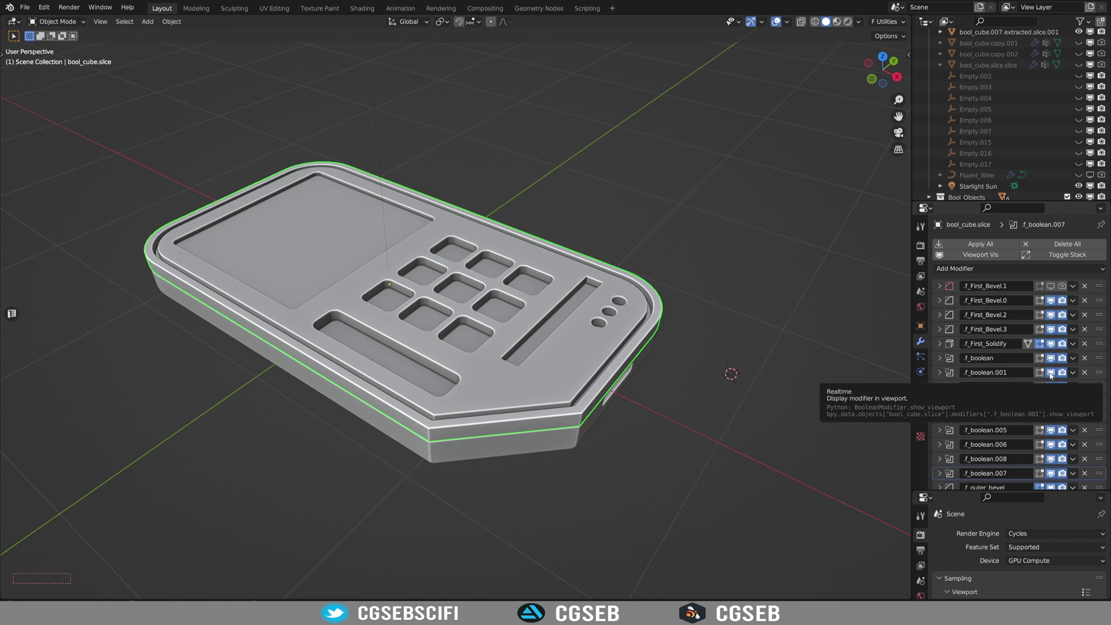
left_click(1051, 372)
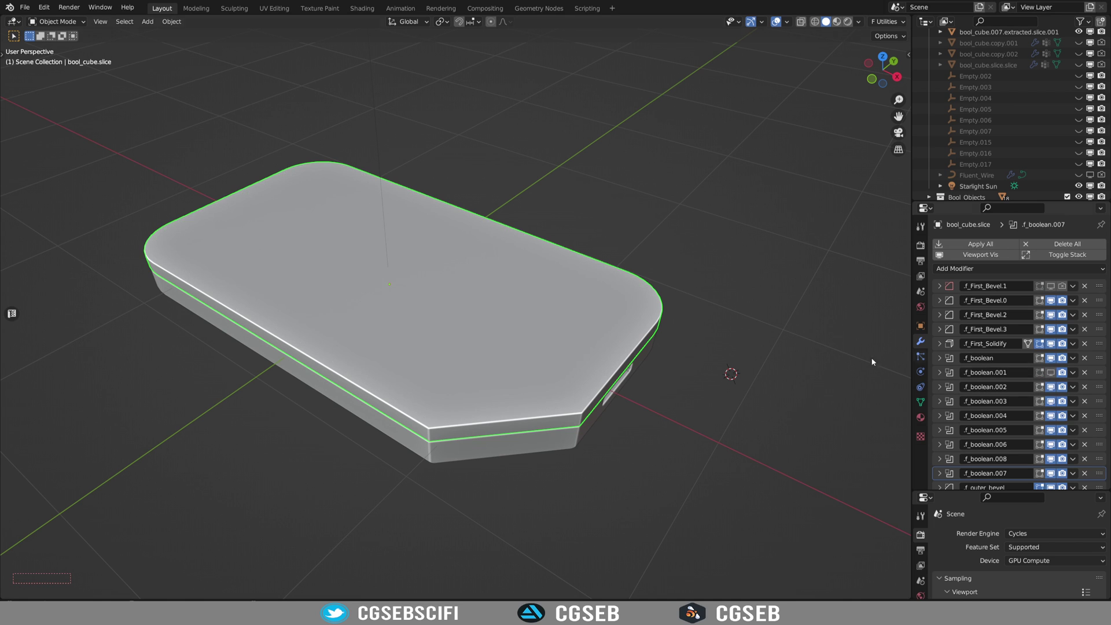
left_click(1051, 372)
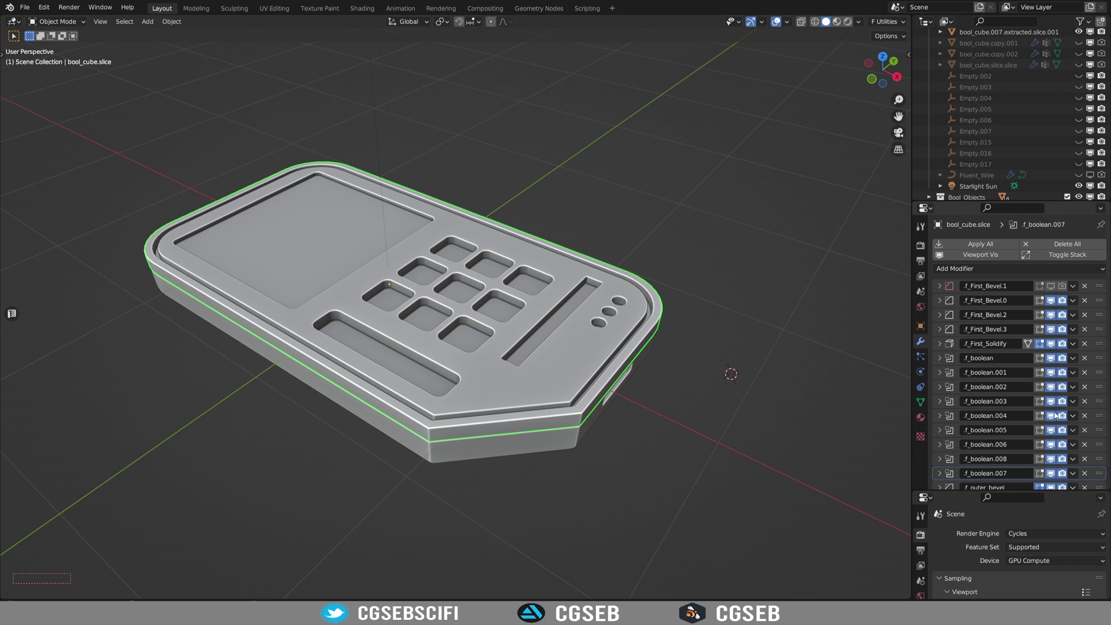
scroll(986, 355, "down", 1)
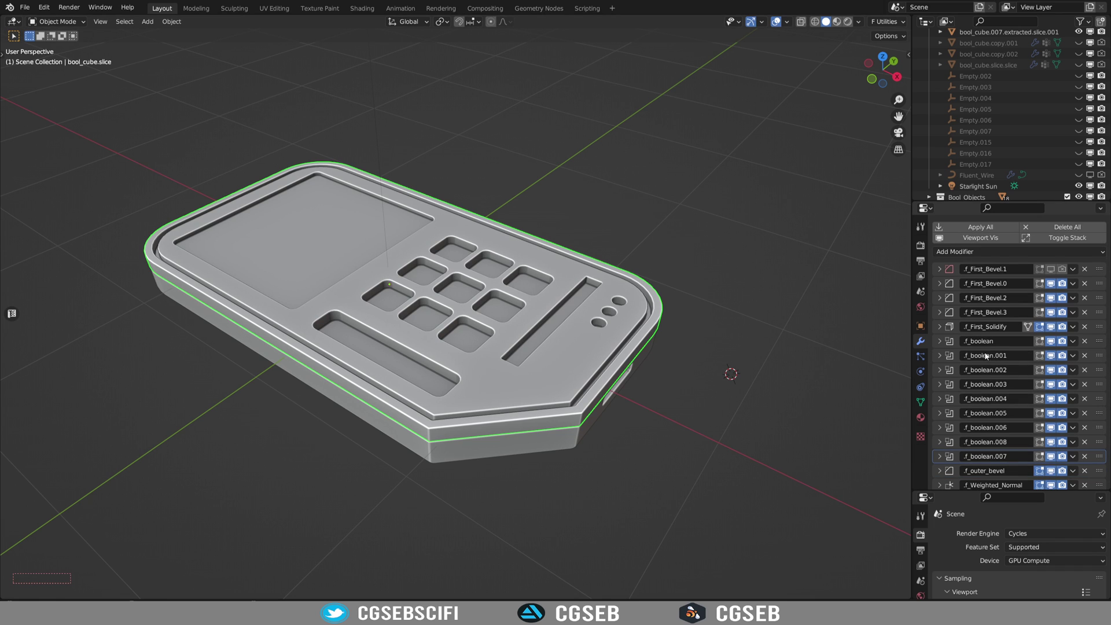
Disable viewport display of every boolean cut, from the three-dot cut up to the raised rim, then select the base block
left_click(1052, 457)
left_click(1051, 442)
left_click(1052, 428)
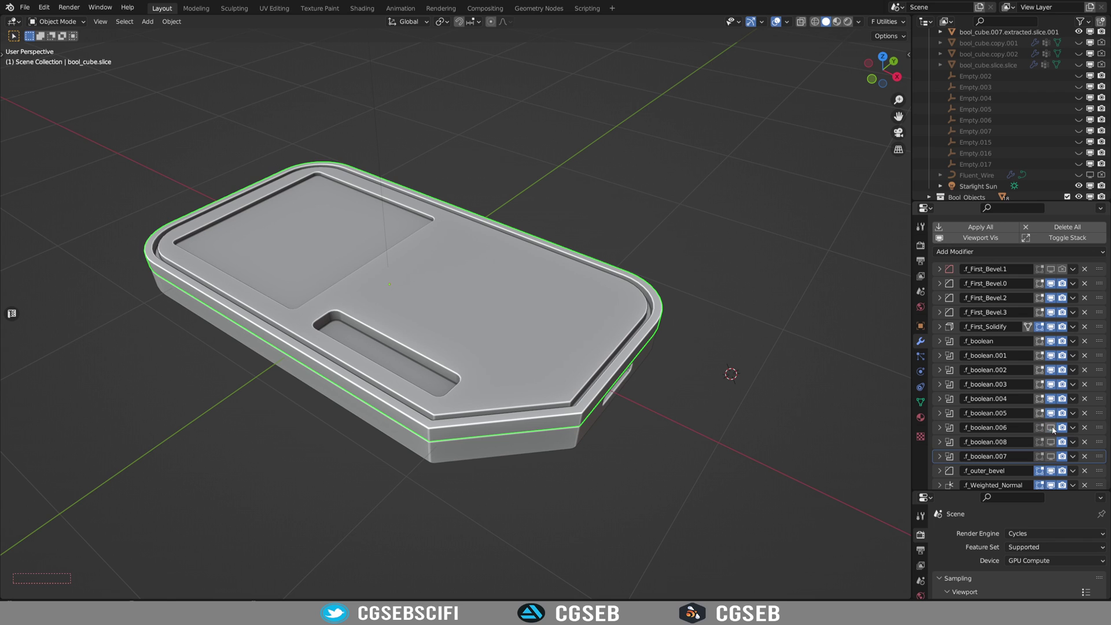
left_click(1051, 413)
left_click(1051, 399)
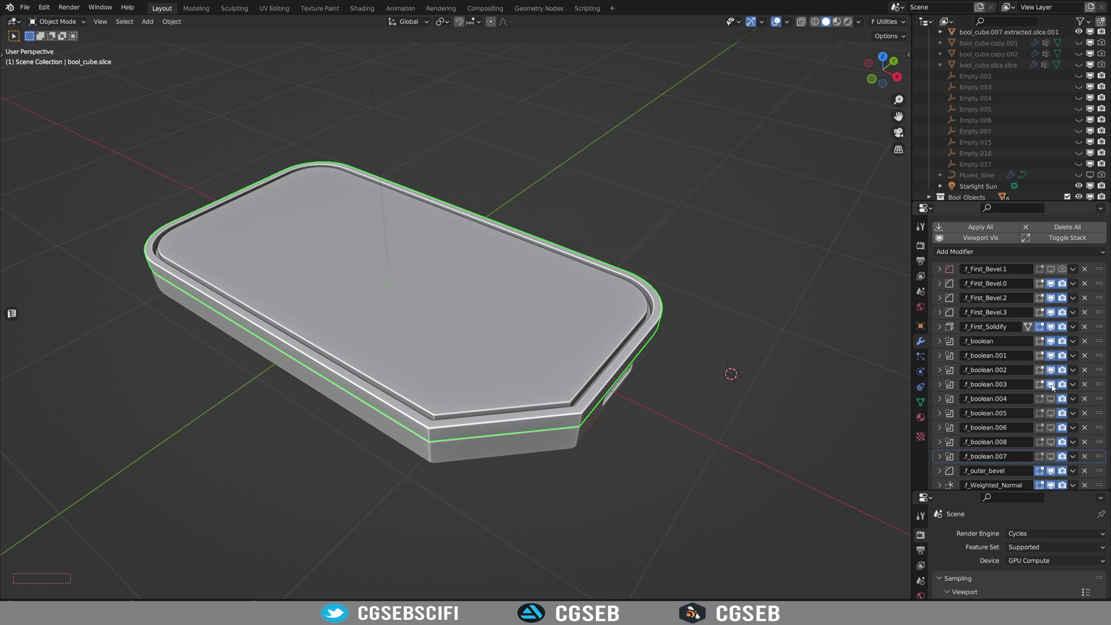
left_click(1051, 384)
left_click(1051, 371)
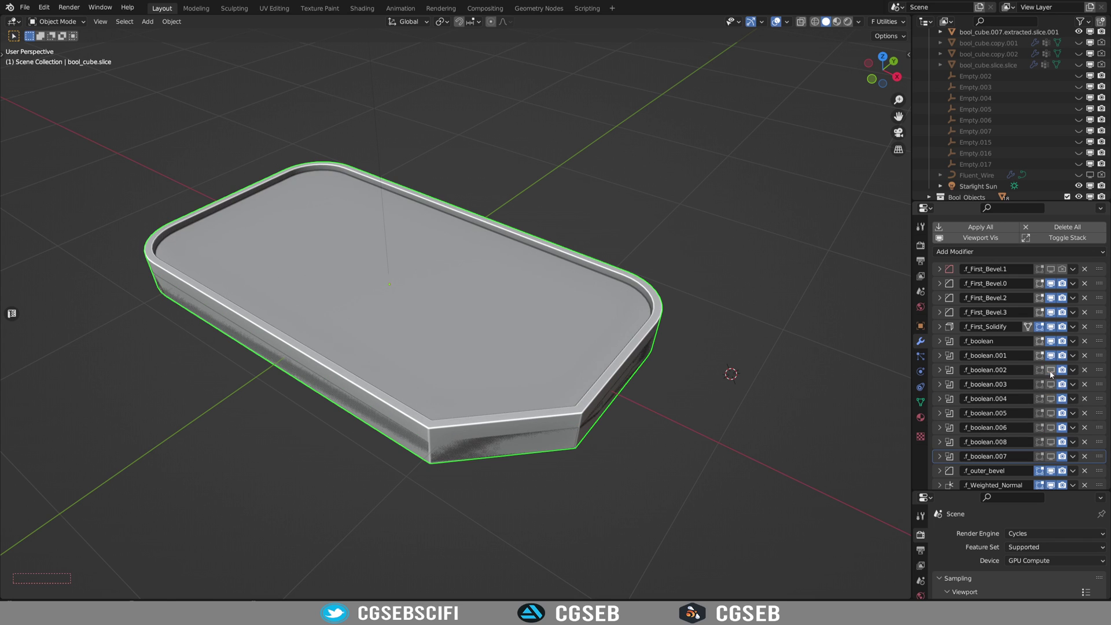
left_click(1051, 355)
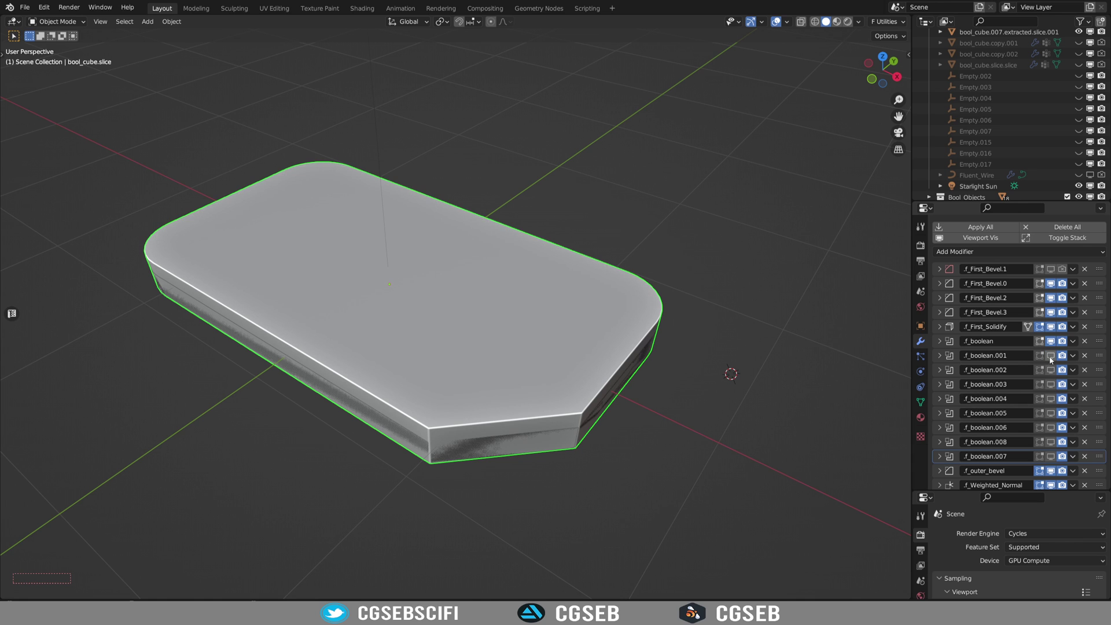
left_click(389, 440)
middle_click_drag(328, 388, 197, 319)
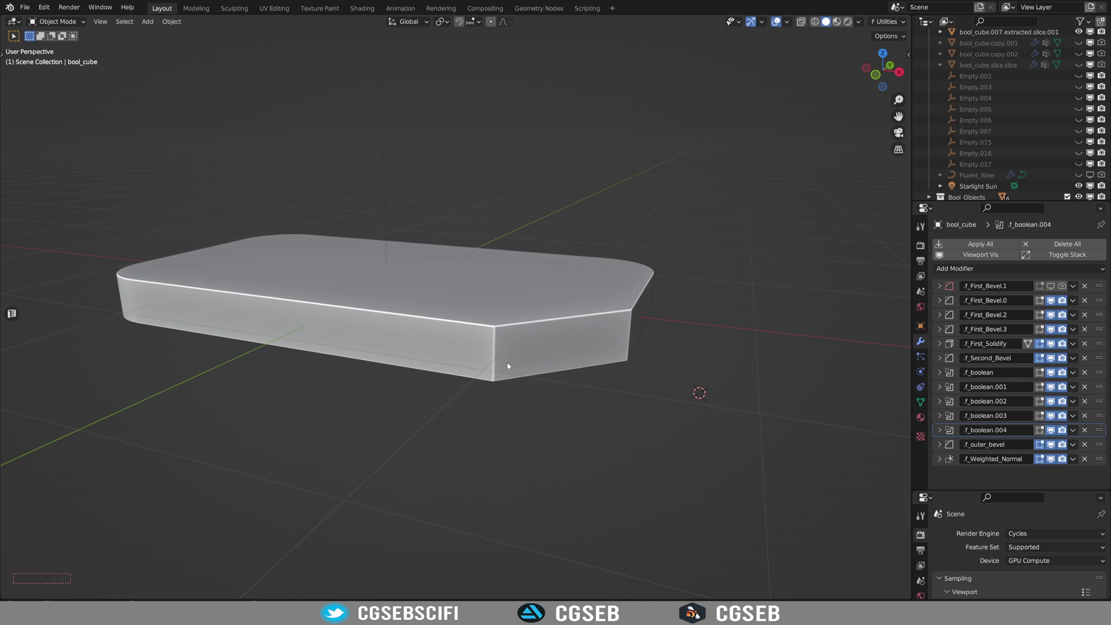
middle_click_drag(507, 362, 544, 360)
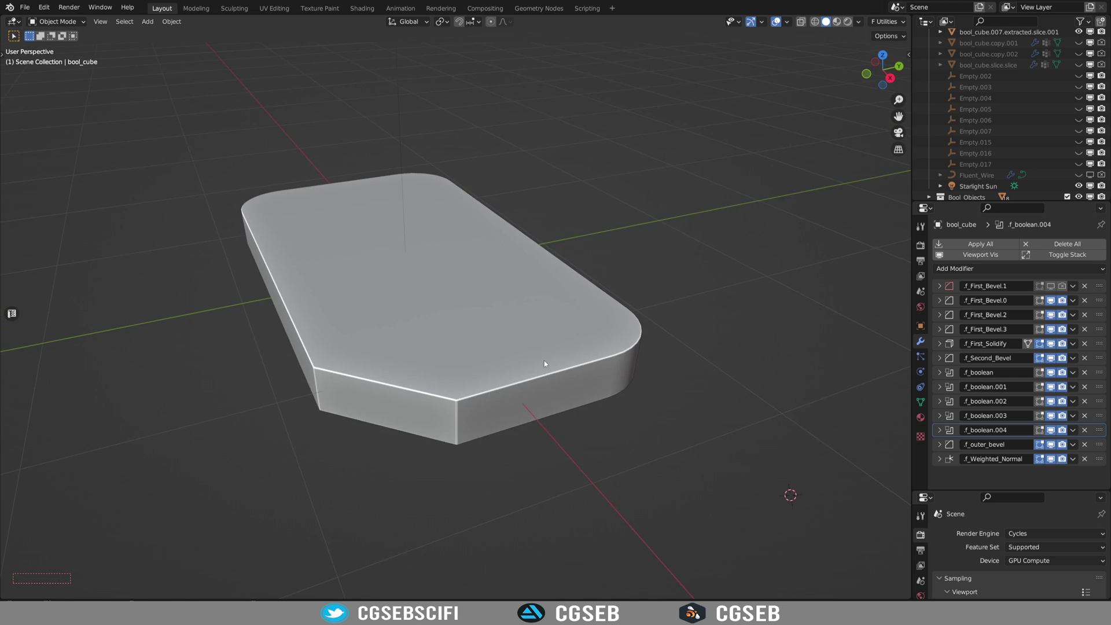
left_click(544, 360)
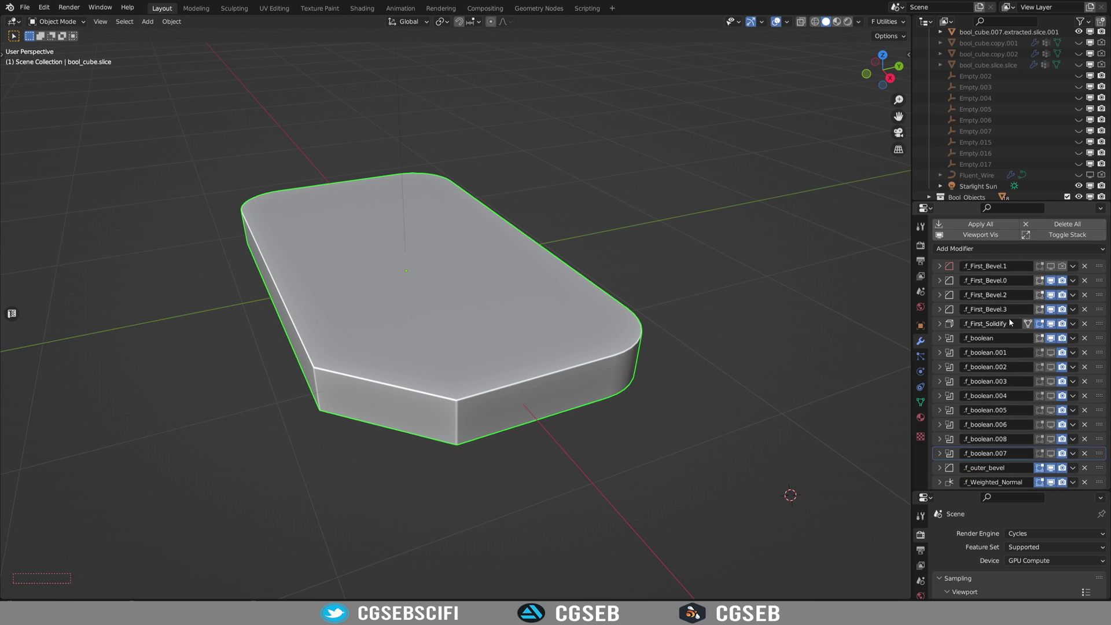
scroll(1015, 446, "down", 1)
Run Fluent's Autocomplete from the F pie menu to freeze the body's modifiers
key("f")
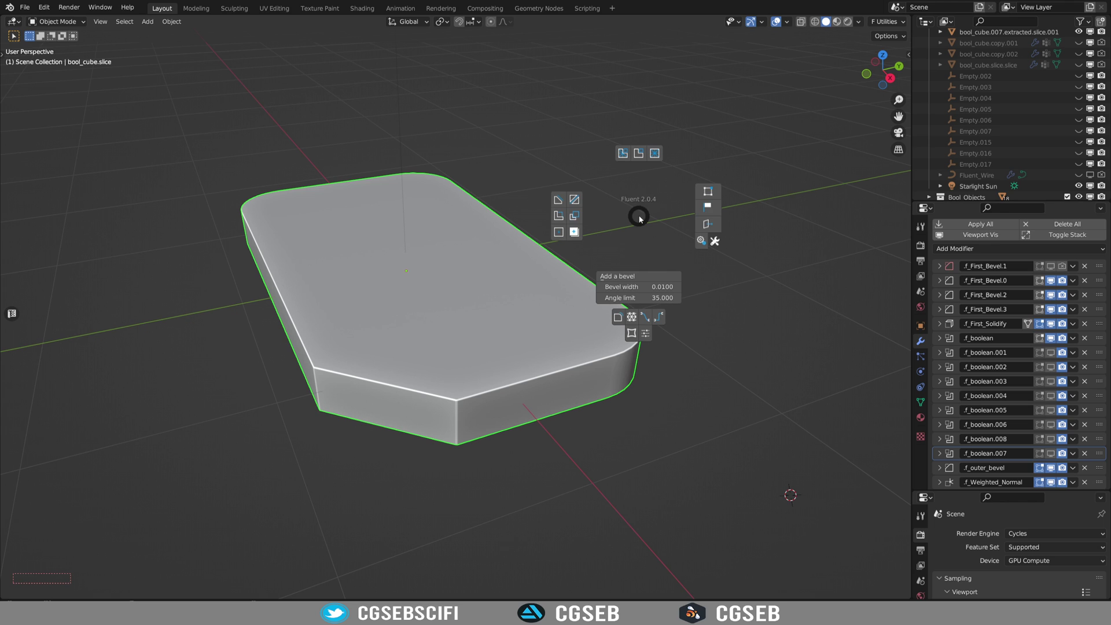
left_click(708, 209)
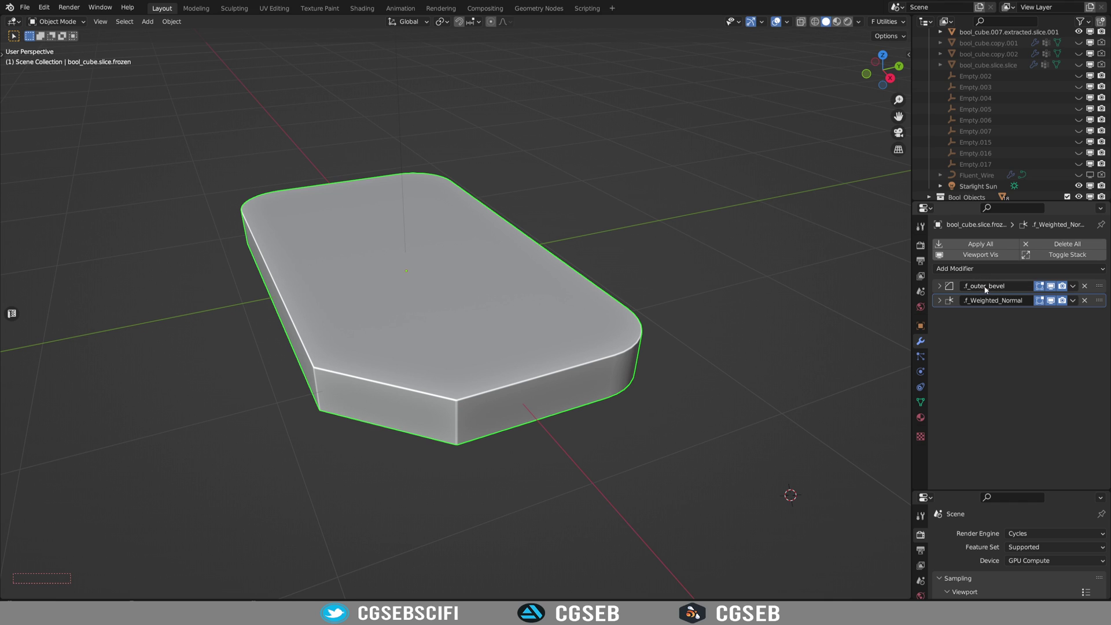
Lower f_outer_bevel Segments from 4 to 1 and orbit around the slab
left_click(937, 287)
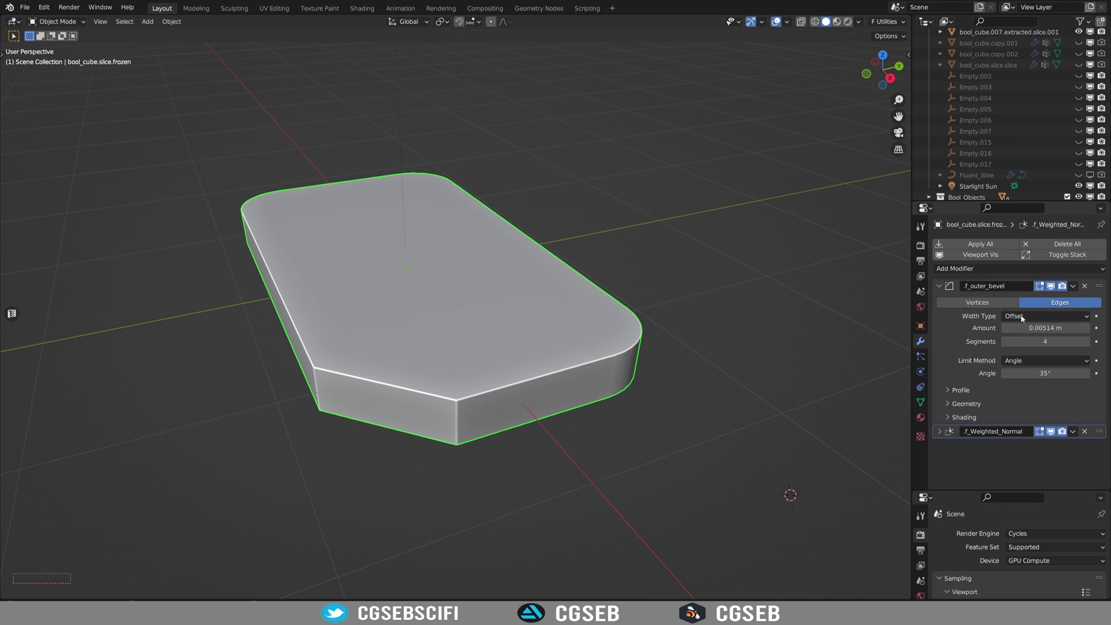
left_click(1007, 344)
left_click(1006, 344)
middle_click_drag(508, 424, 550, 415)
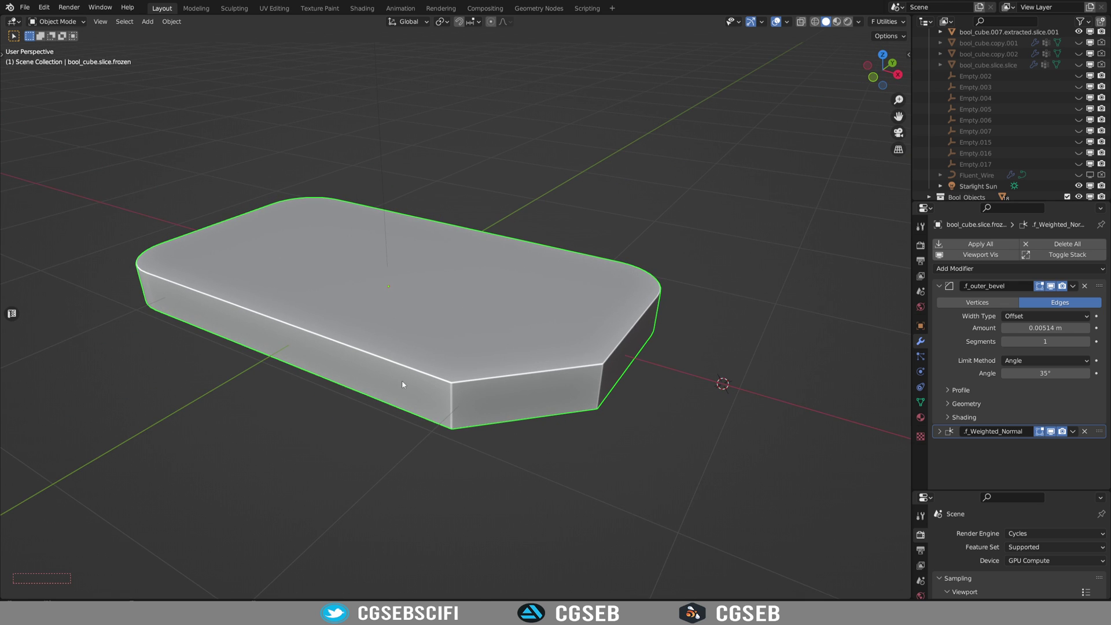
Toggle the slab between Edit and Object Mode, dismiss the Fluent menu, and re-enter Edit Mode
key("ctrl+Tab")
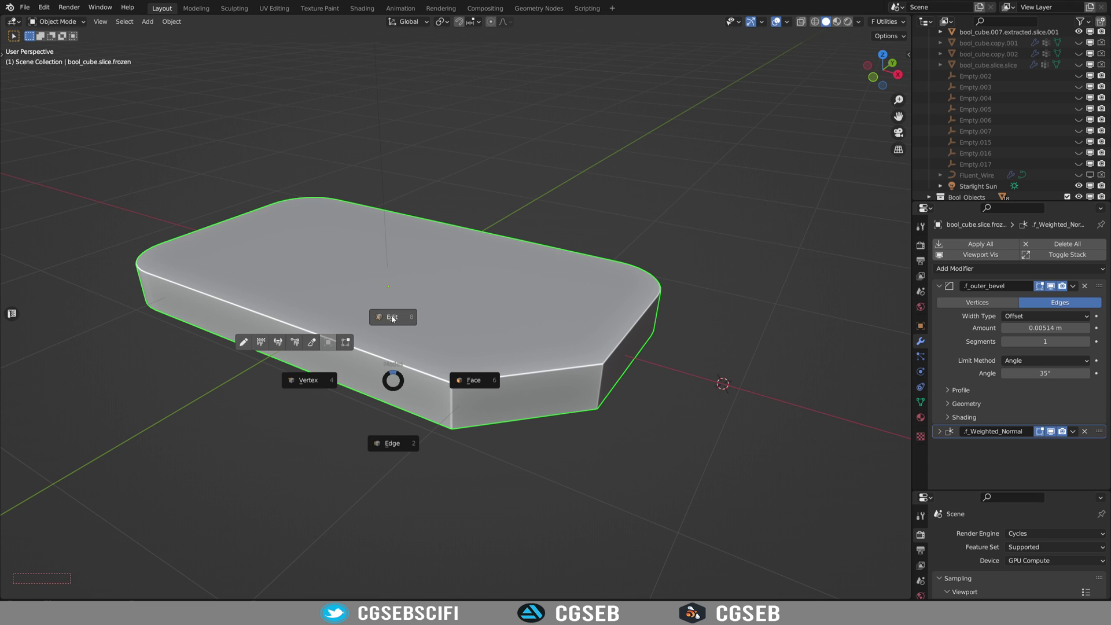
left_click(391, 317)
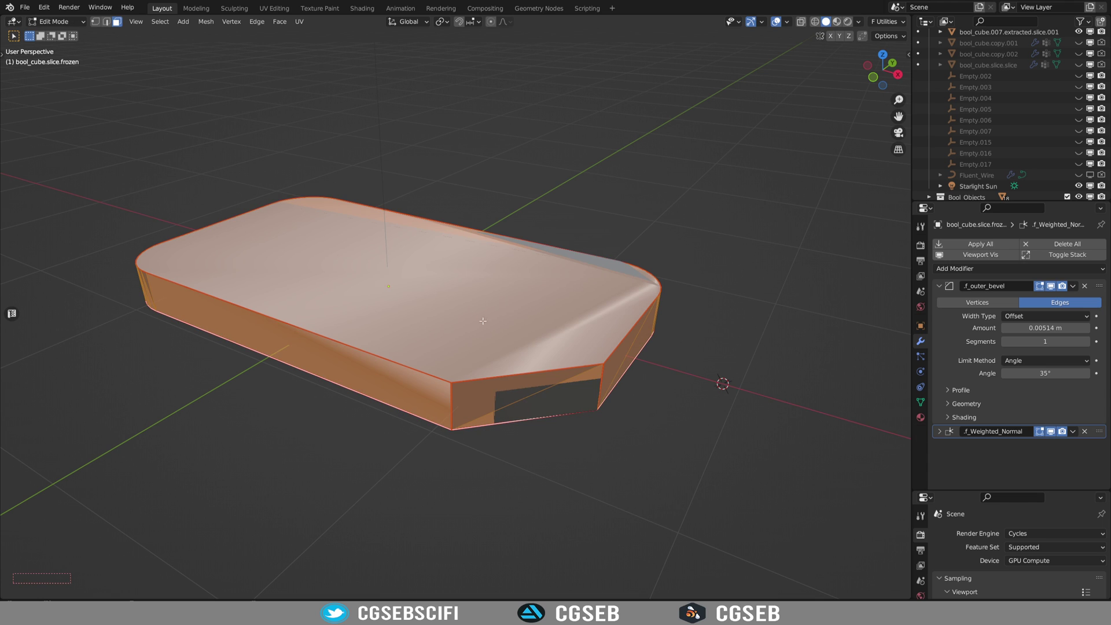
key("z")
left_click(475, 342)
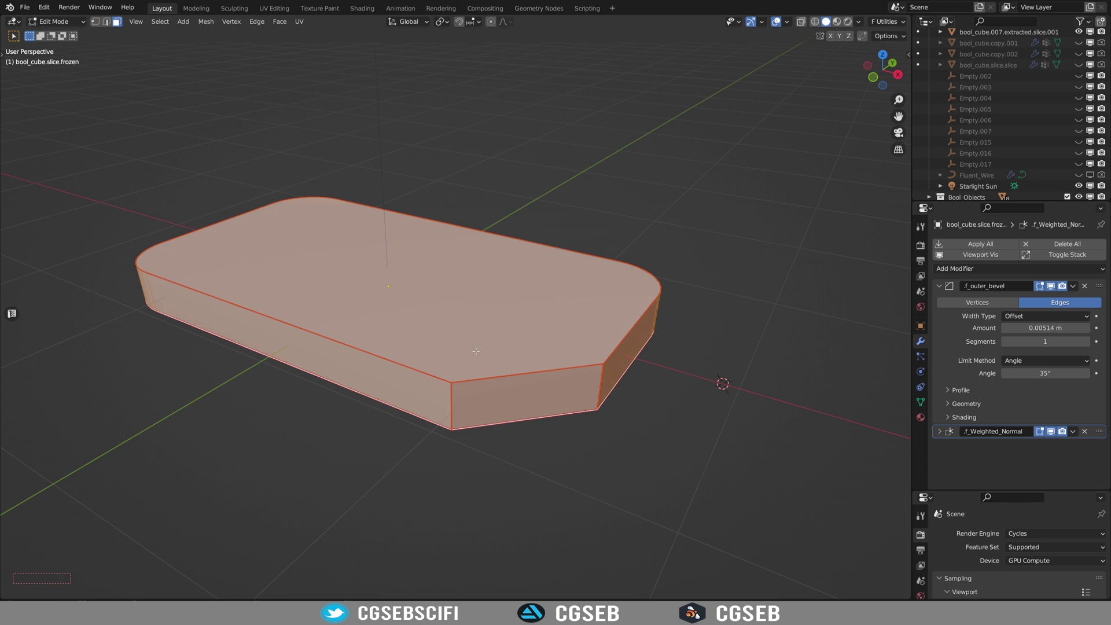
left_click(467, 207)
key("f")
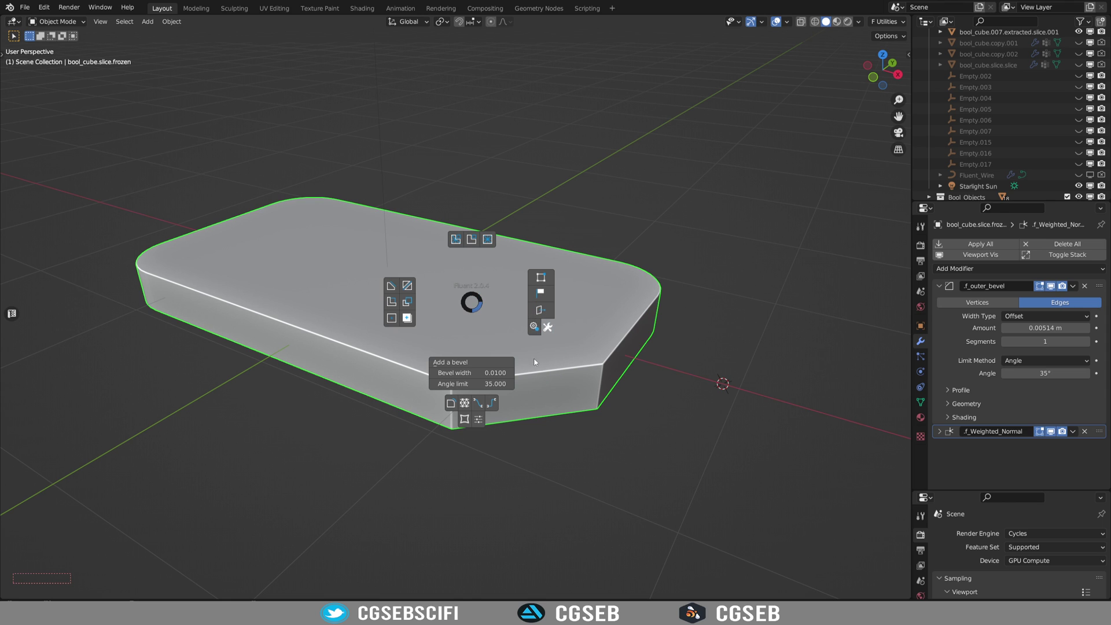
key("Escape")
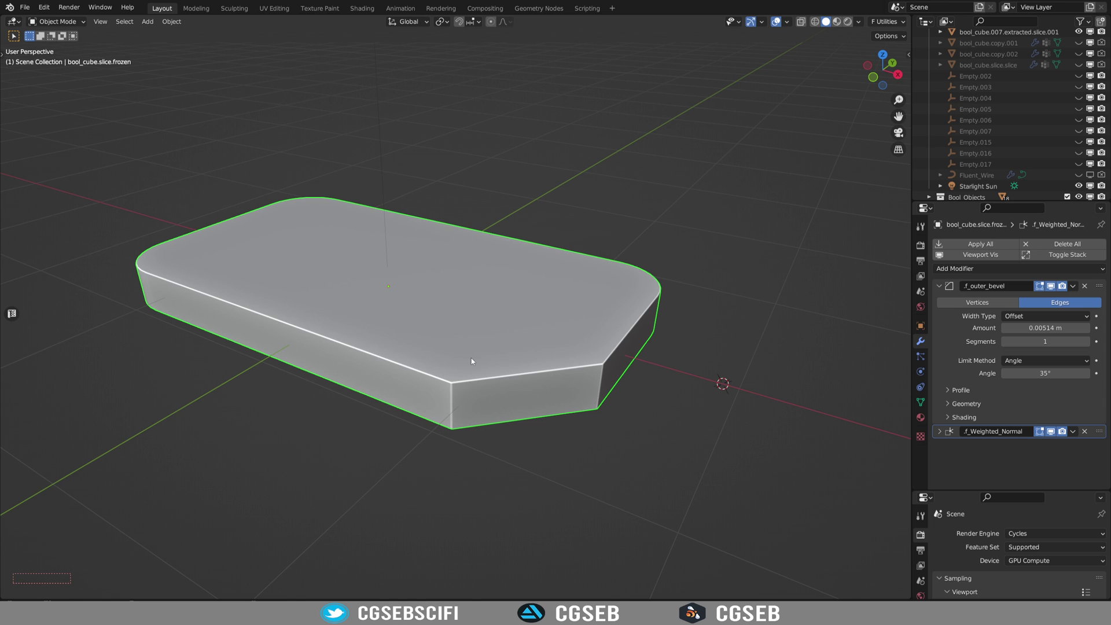
key("f")
key("Tab")
Turn the right-hand area into a UV Editor and select all faces to display the slab's UVs
middle_click_drag(471, 358, 479, 363)
scroll(480, 363, "up", 4)
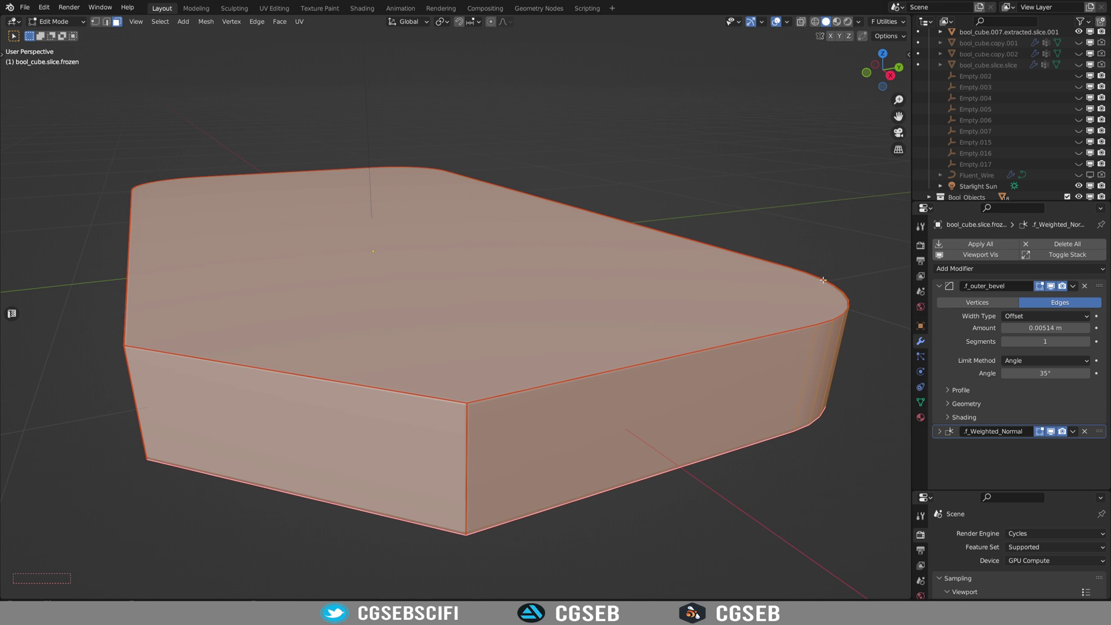
left_click(809, 208)
middle_click_drag(810, 208, 704, 251)
scroll(724, 231, "down", 3)
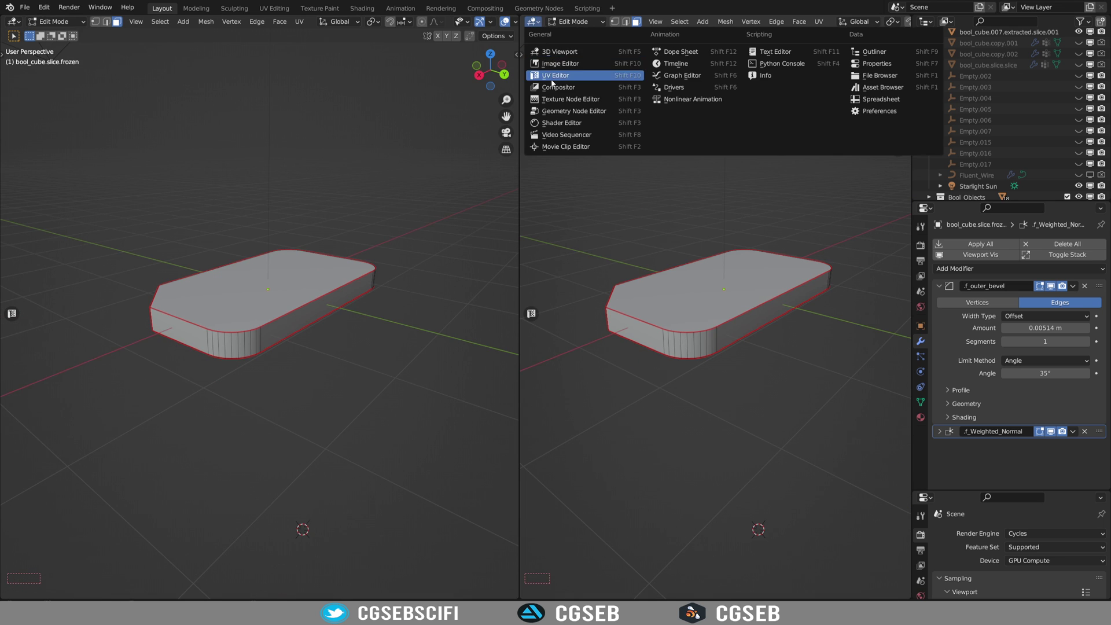
left_click(558, 76)
key("a")
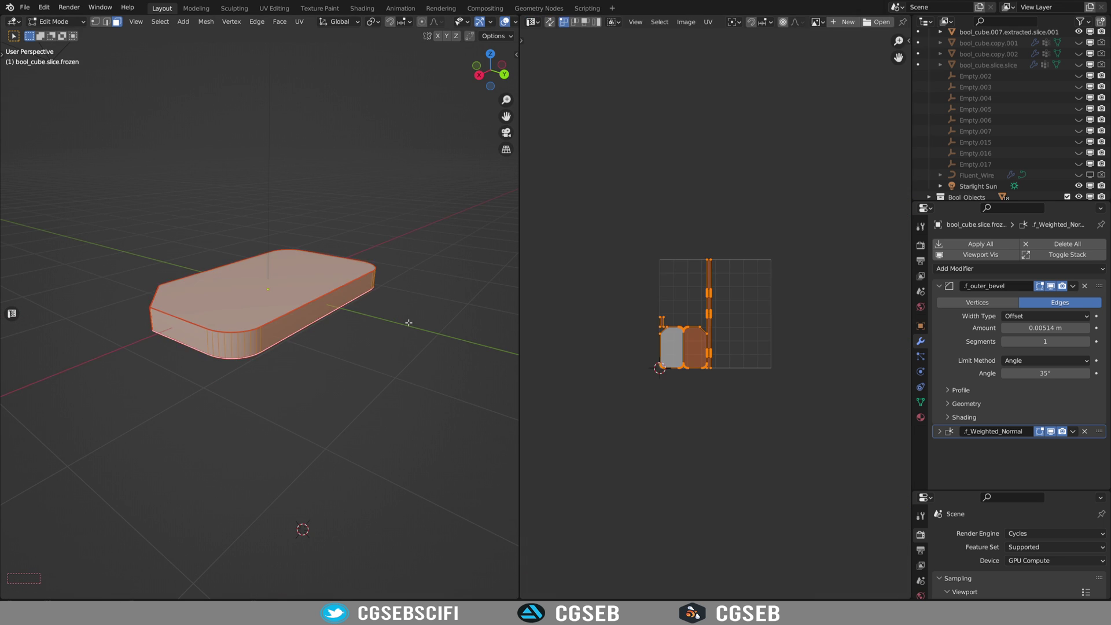
scroll(681, 364, "up", 1)
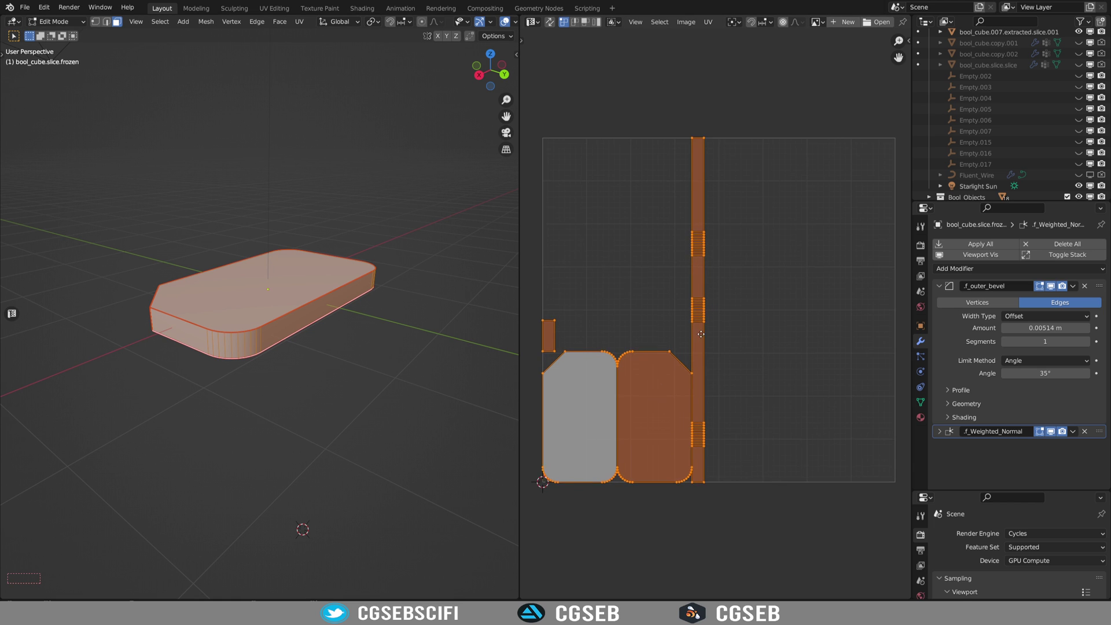
mouse_move(695, 334)
middle_mouse_down()
mouse_move(735, 305)
mouse_move(704, 332)
middle_mouse_up()
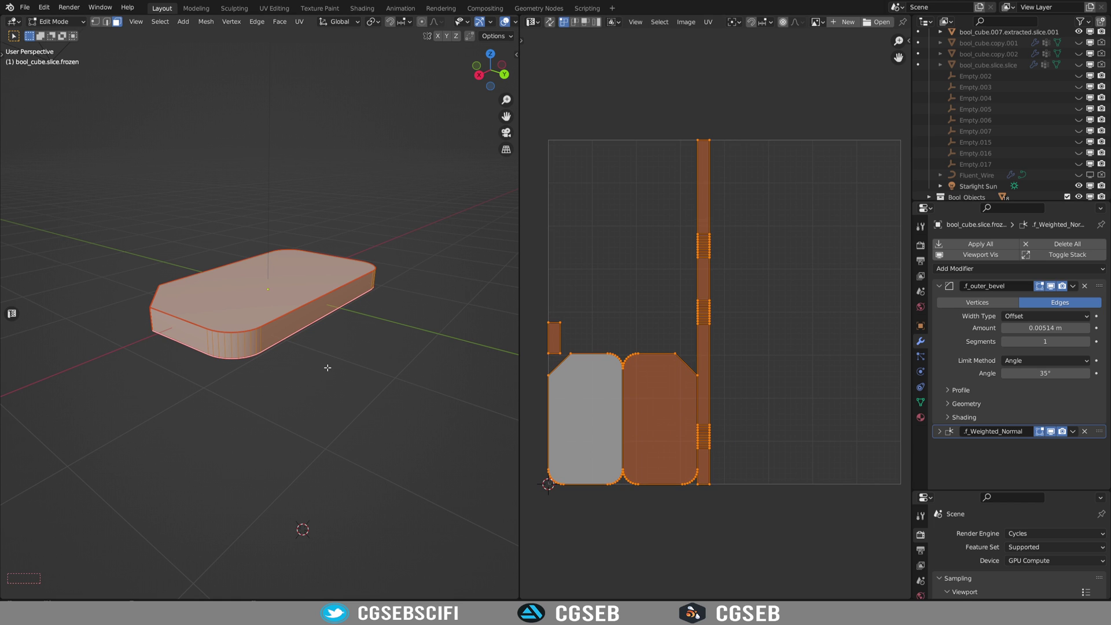
Clear the selection, switch to edge select mode, and pick an edge on the slab's curved side
key("alt+a")
middle_click_drag(280, 355, 441, 204)
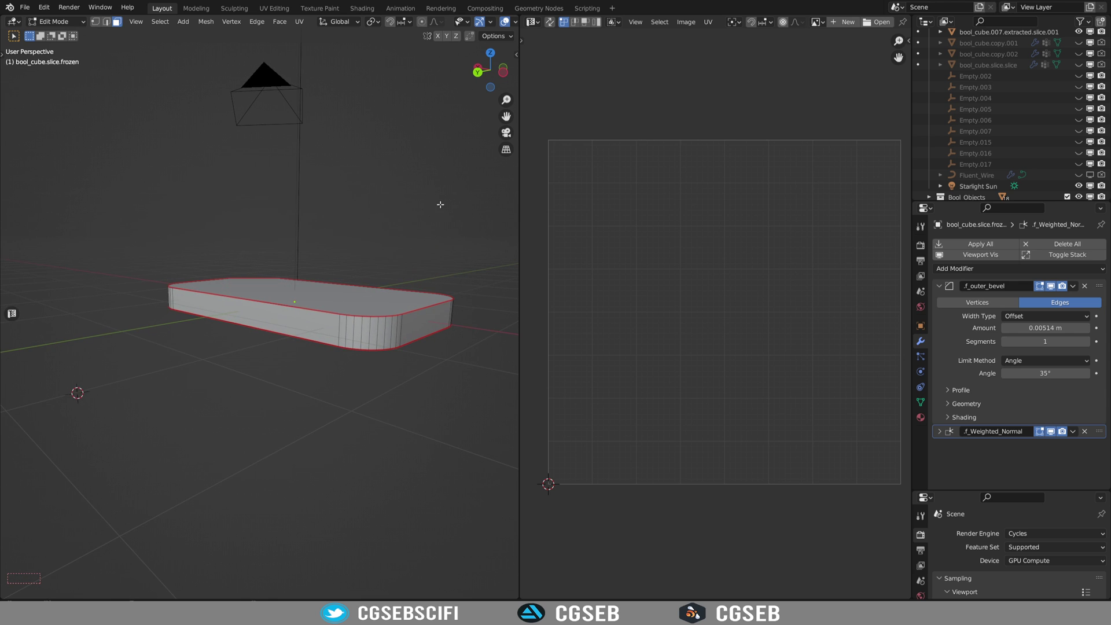
scroll(392, 317, "up", 4)
middle_click_drag(318, 356, 298, 325)
left_click(301, 322)
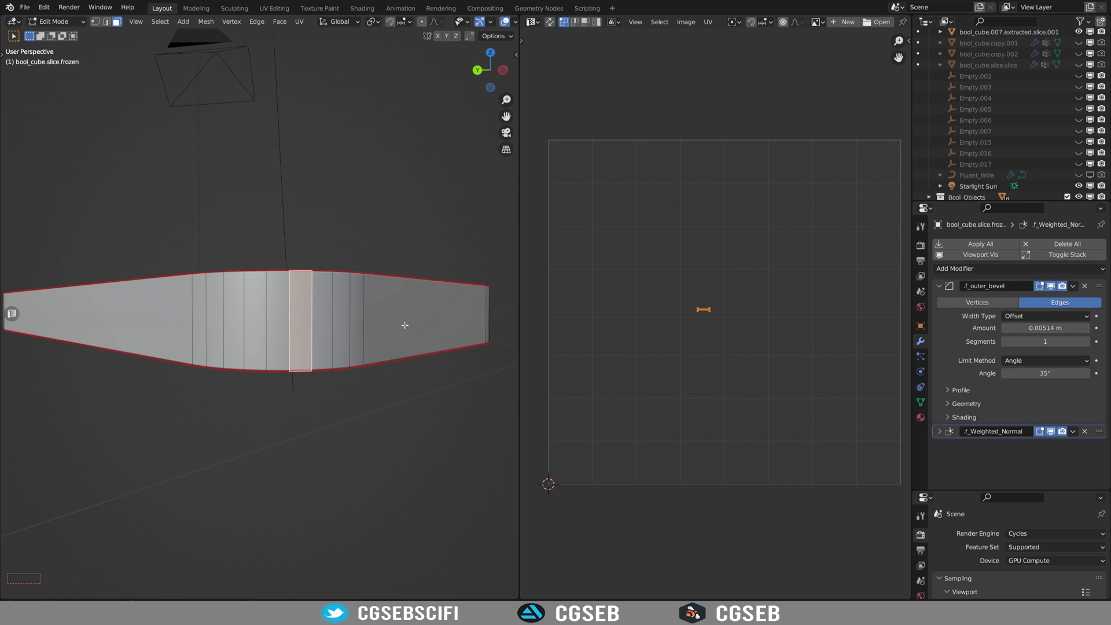
key("ctrl+Tab")
left_click(313, 399)
left_click(305, 342)
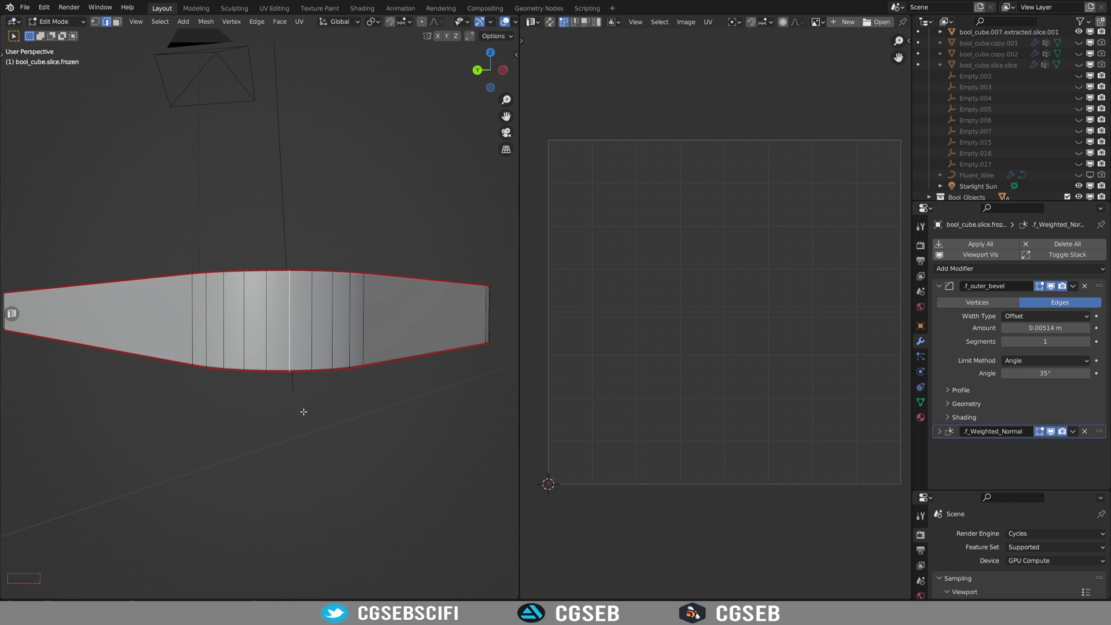
key("ctrl+e")
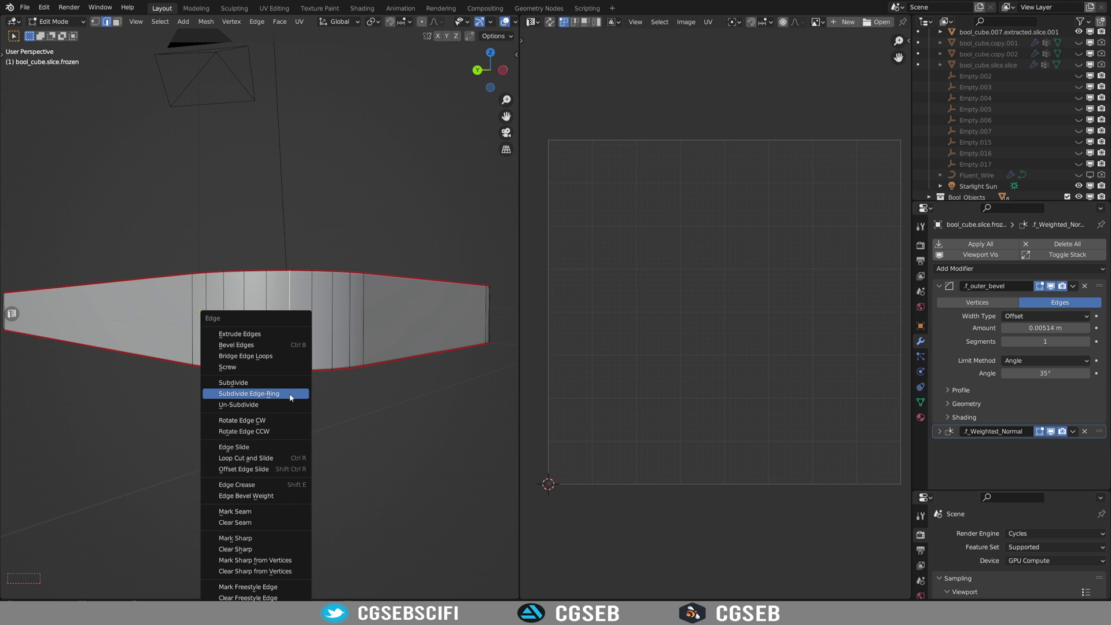
Mark two side edges of the slab as UV seams
left_click(240, 512)
middle_click_drag(401, 401, 279, 343)
left_click(108, 339)
key("ctrl+e")
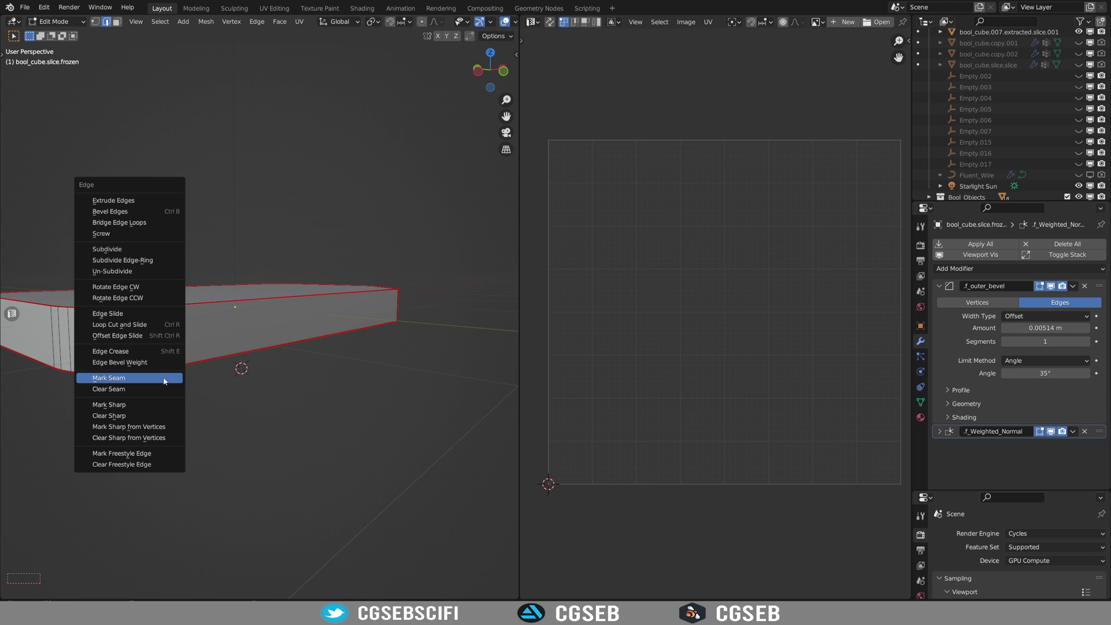
left_click(164, 377)
Select the whole mesh, unwrap it using the new seams, and return to Object Mode
scroll(195, 383, "down", 3)
key("a")
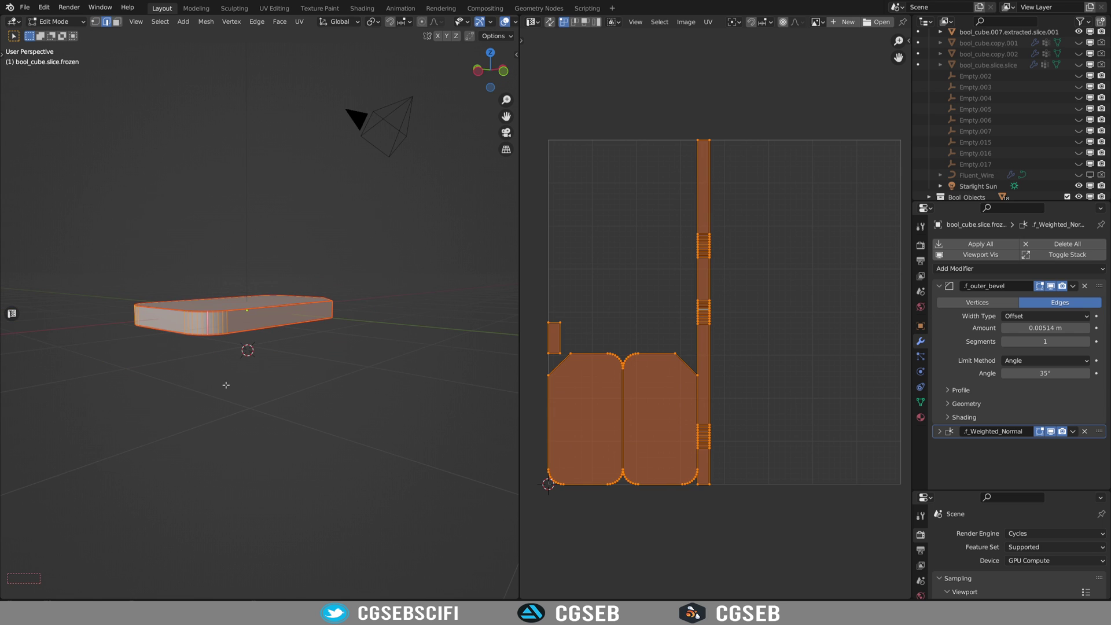
key("u")
left_click(226, 385)
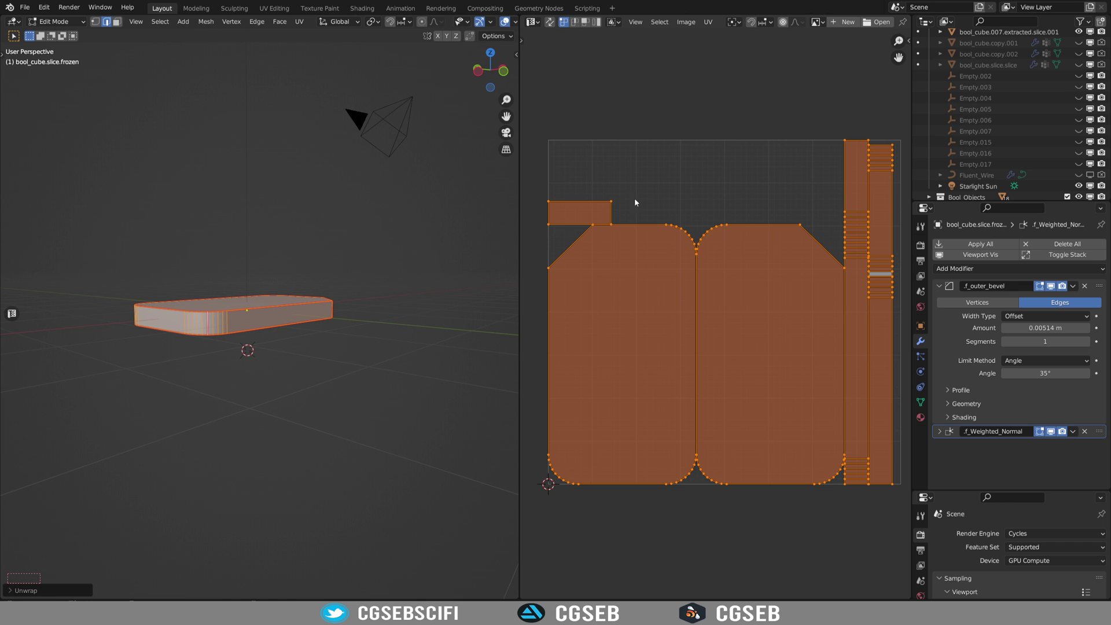
middle_click_drag(499, 341, 334, 390)
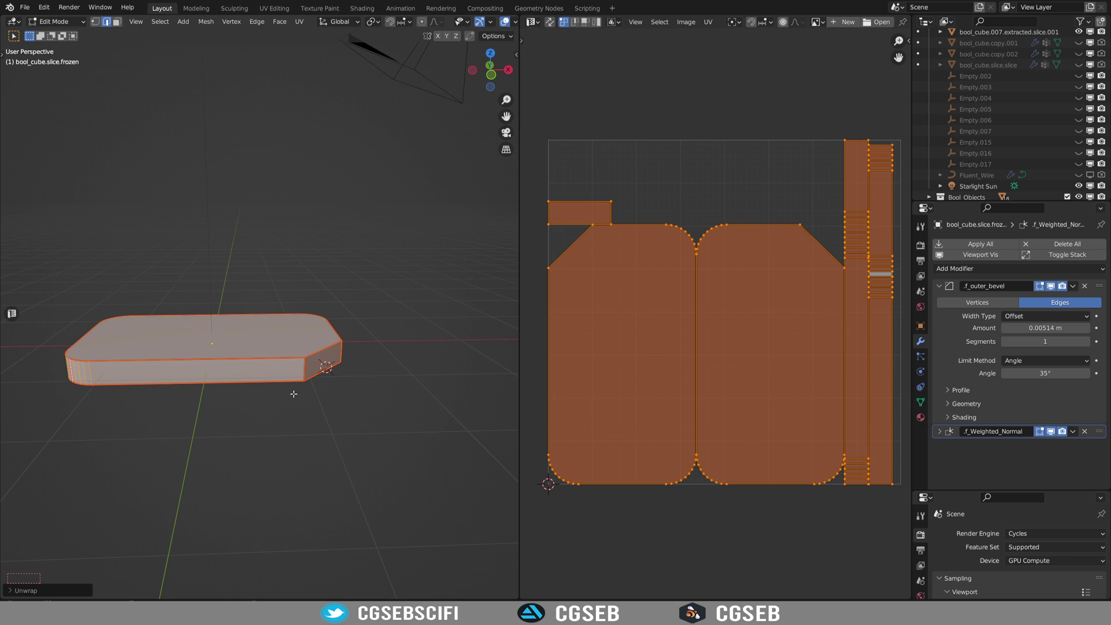
scroll(398, 374, "up", 5)
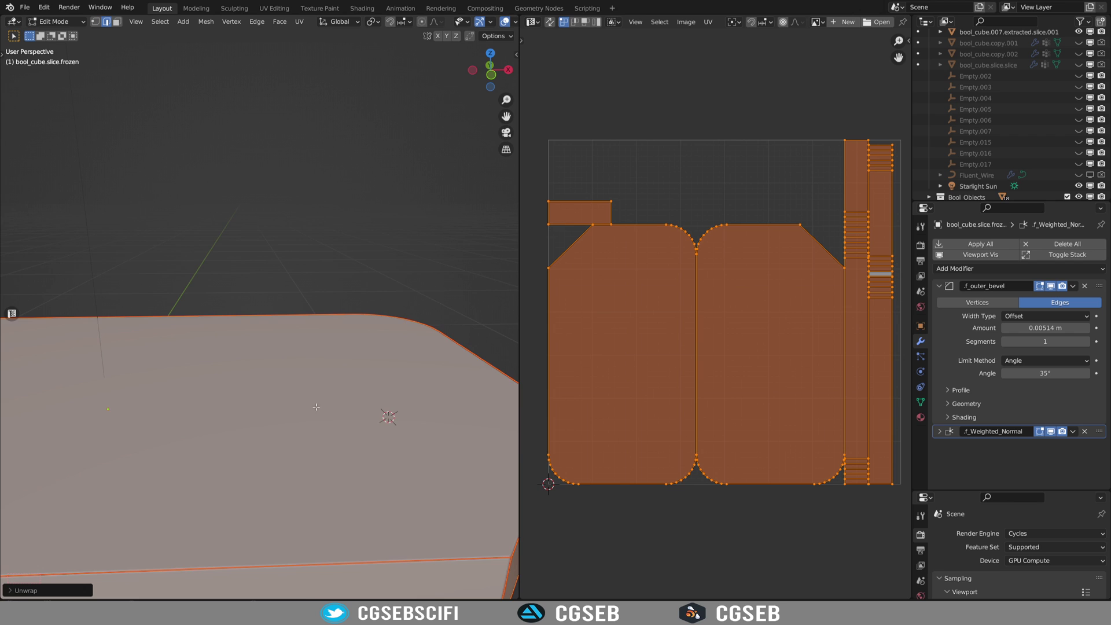
scroll(397, 375, "down", 2)
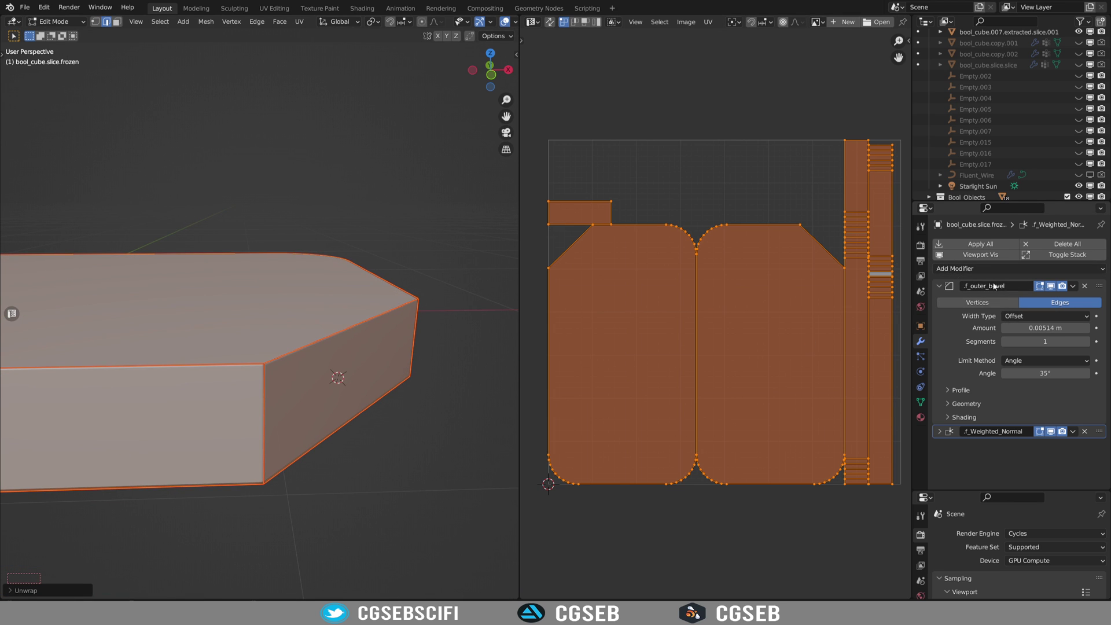
scroll(350, 359, "up", 2)
scroll(345, 358, "up", 2)
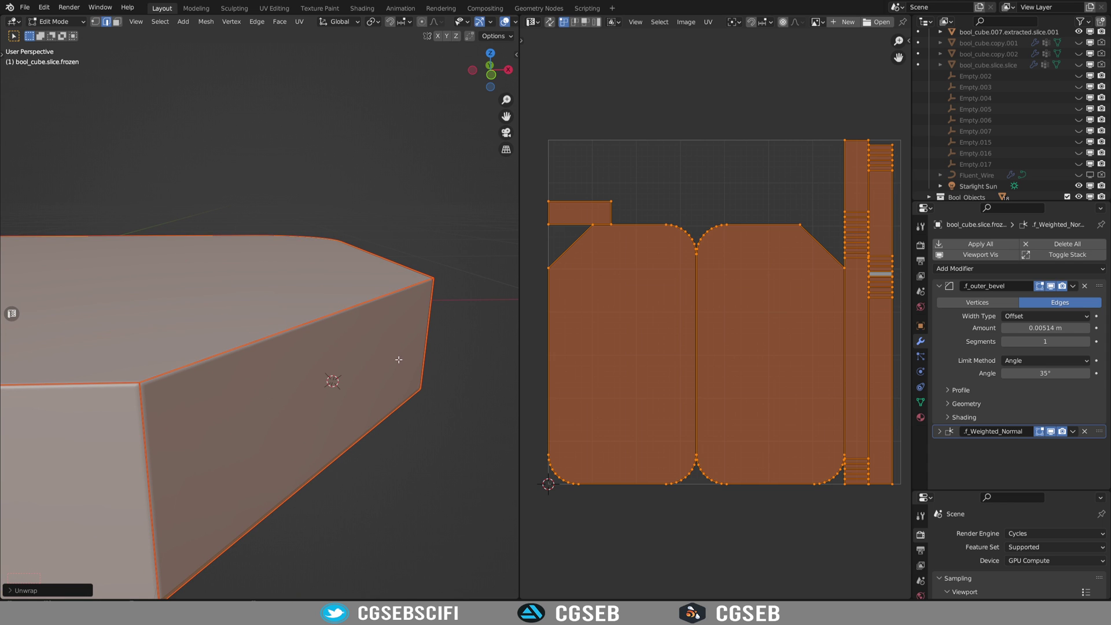
key("ctrl+Tab")
left_click(389, 280)
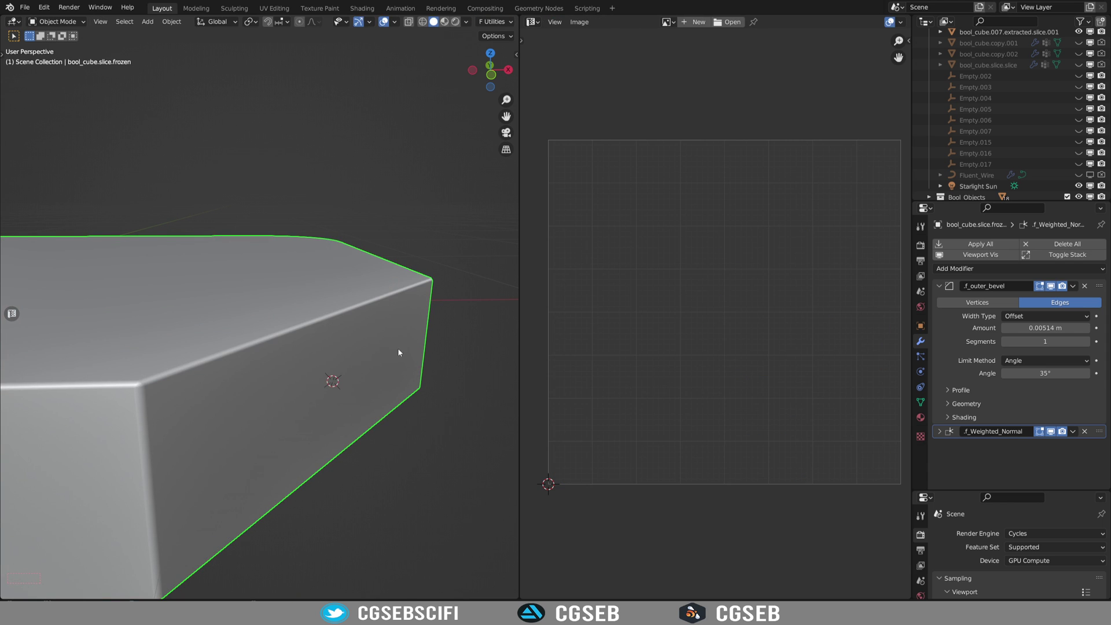
Apply the f_outer_bevel and f_Weighted_Normal modifiers, leaving the modifier stack empty
left_click(1074, 286)
left_click(1062, 305)
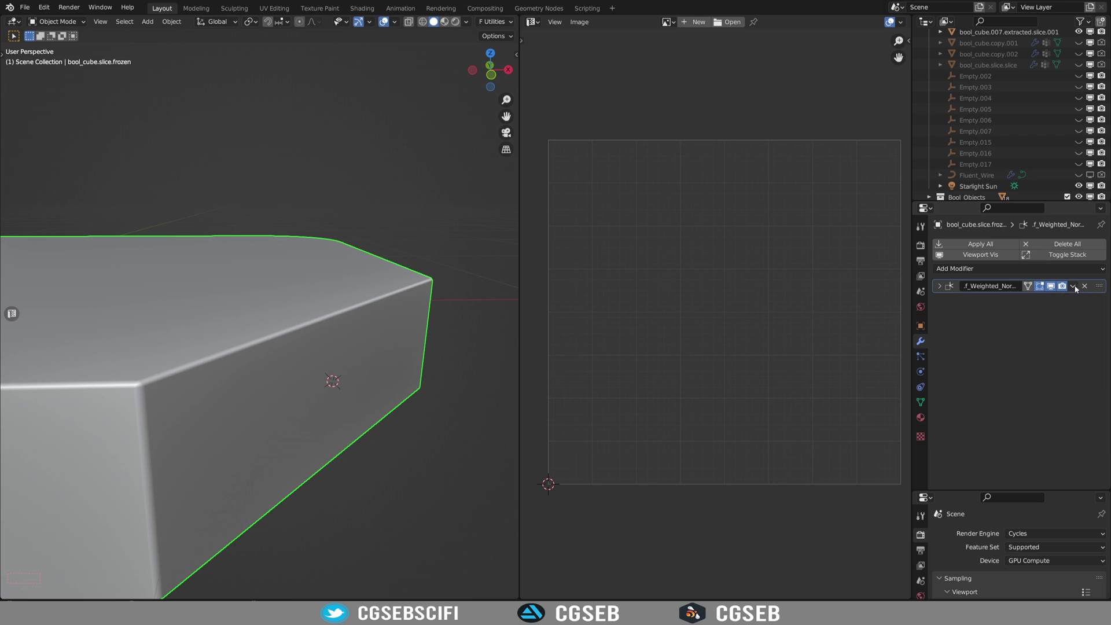
left_click(1074, 287)
left_click(1062, 299)
scroll(336, 391, "down", 5)
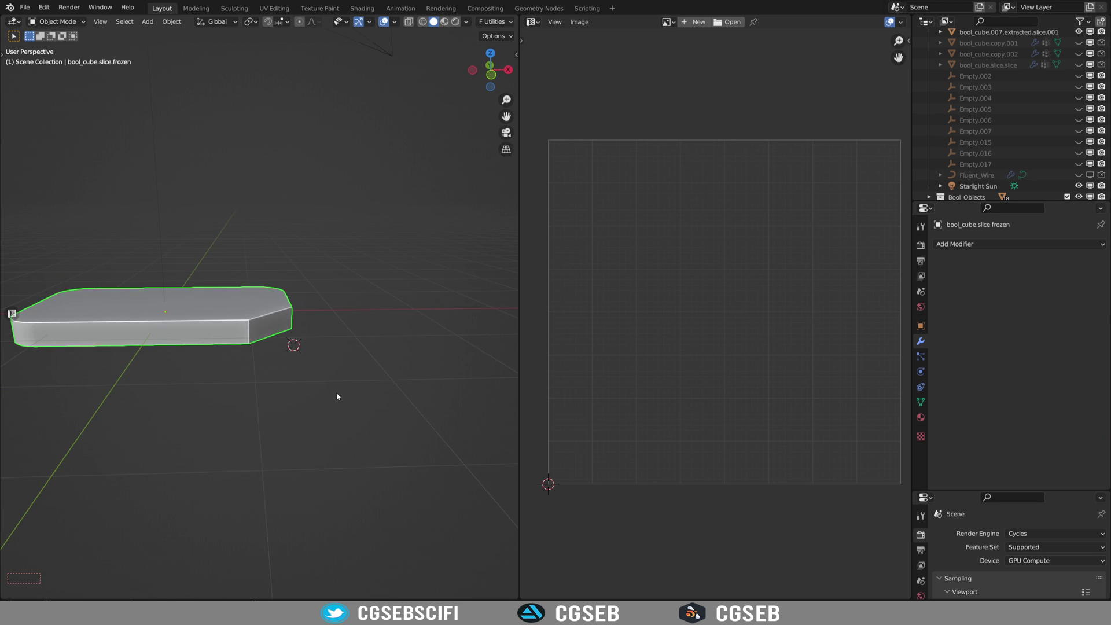
mouse_move(335, 391)
middle_mouse_down()
mouse_move(342, 419)
mouse_move(363, 429)
mouse_move(372, 496)
mouse_move(296, 429)
mouse_move(350, 389)
middle_mouse_up()
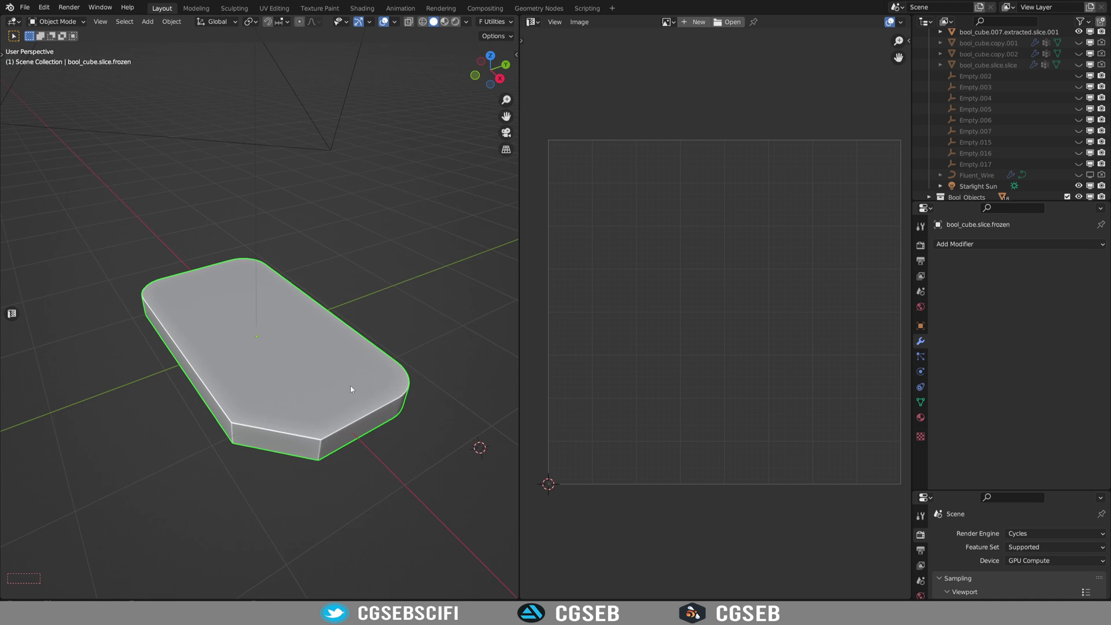
scroll(351, 389, "up", 3)
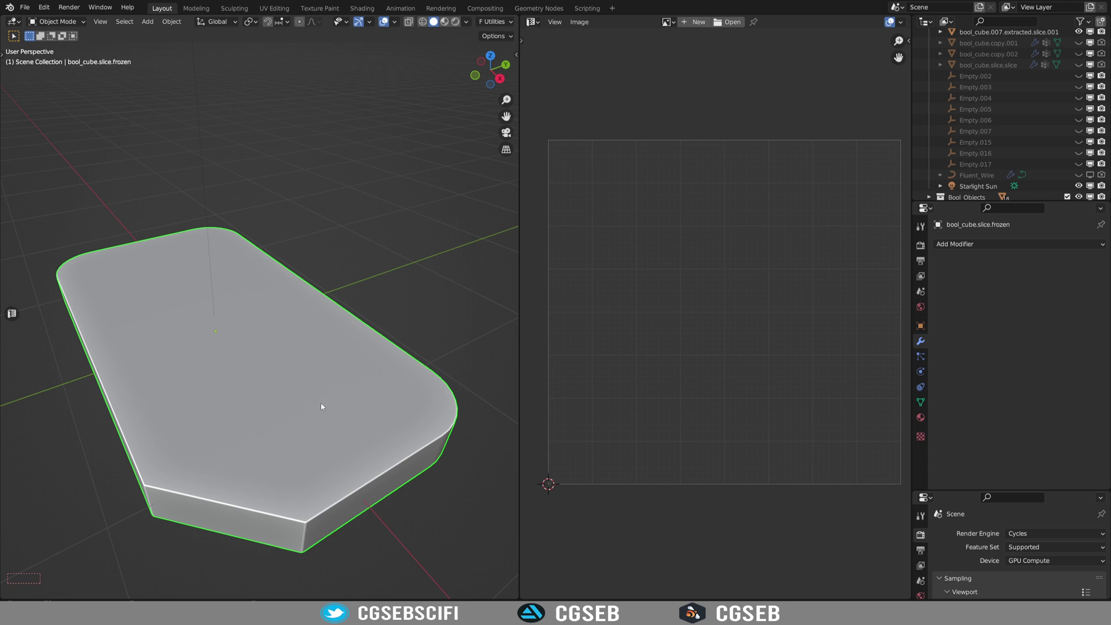
Add a Triangulate modifier to bool_cube.slice.frozen from the Generate list
left_click(975, 245)
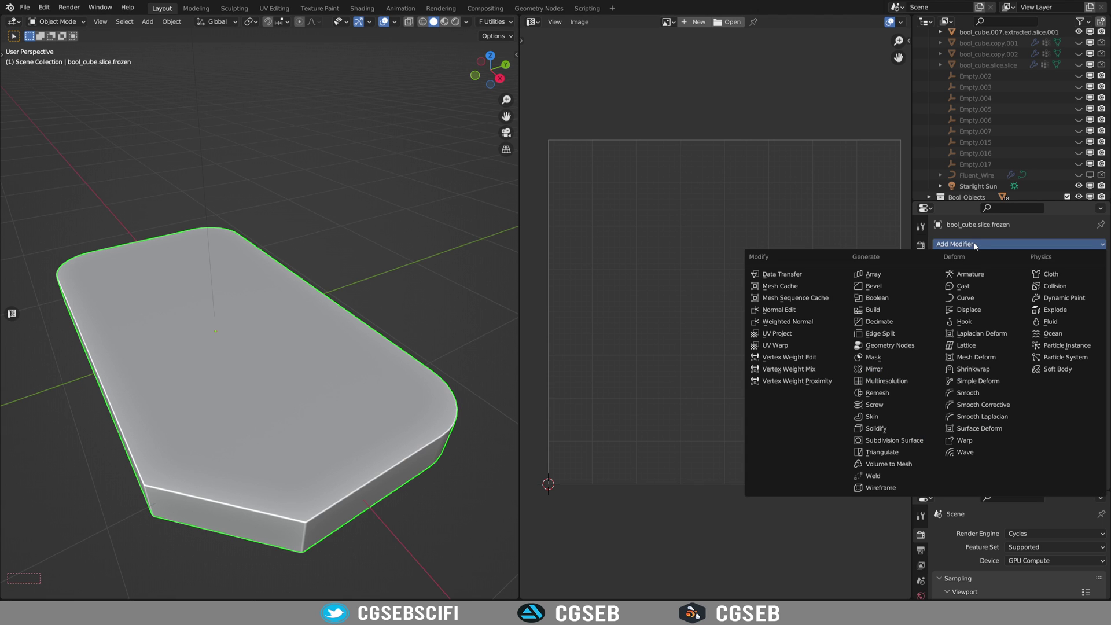
left_click(888, 454)
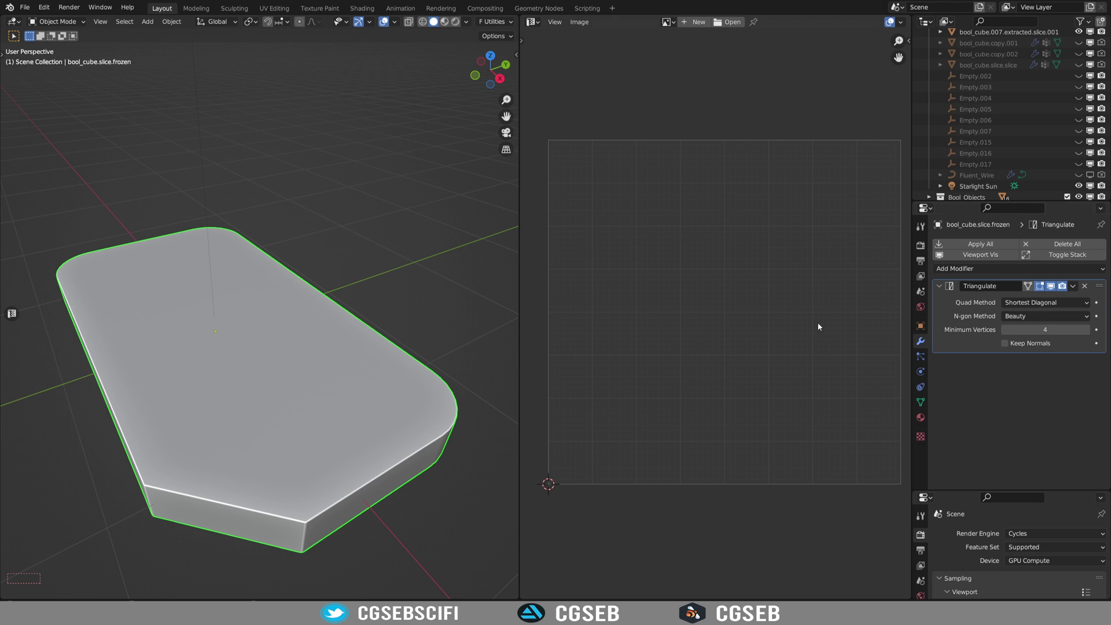
middle_click_drag(492, 417, 388, 344)
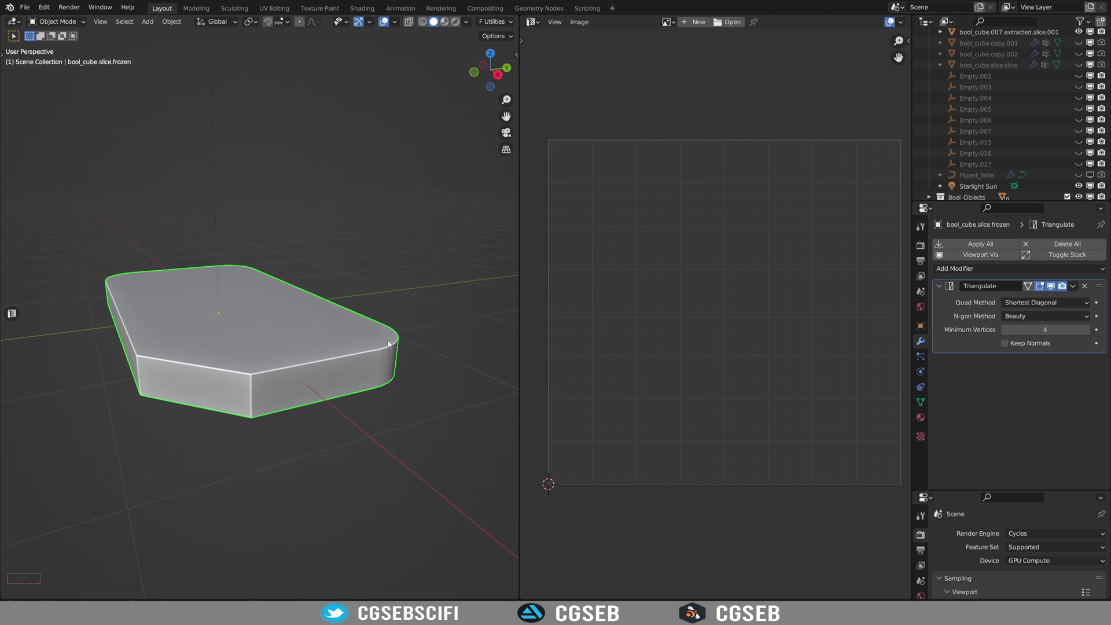
scroll(293, 325, "up", 4)
middle_click_drag(293, 325, 357, 318)
key("Tab")
key("Tab")
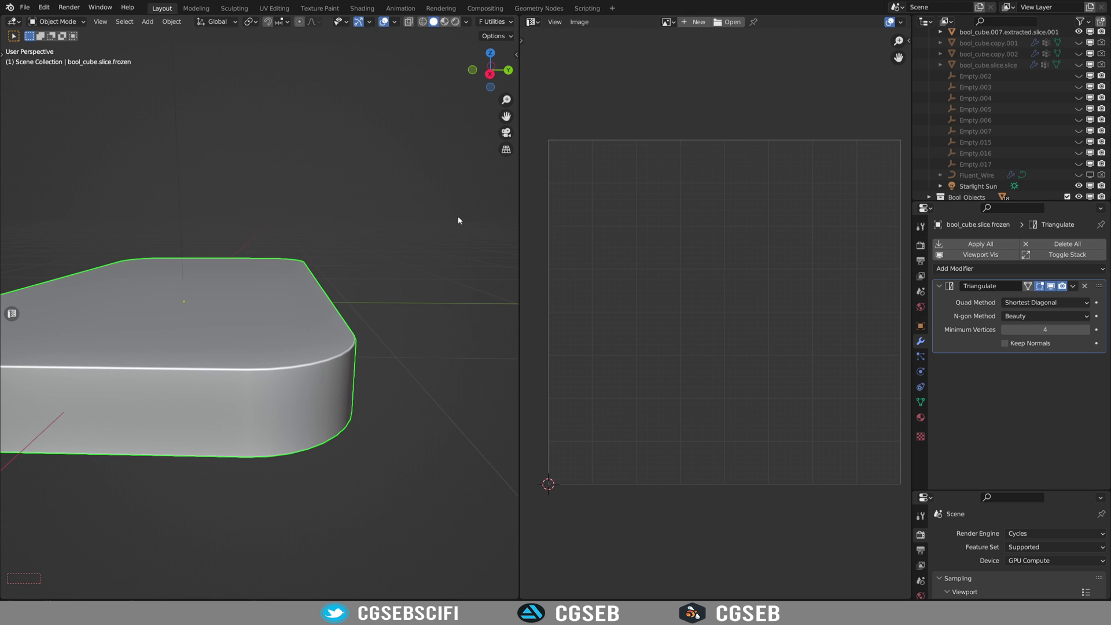
Inspect the resulting triangles in wireframe shading, then return to solid shading
left_click(423, 21)
mouse_move(432, 154)
middle_mouse_down()
mouse_move(285, 325)
mouse_move(248, 316)
mouse_move(276, 383)
mouse_move(352, 359)
mouse_move(309, 334)
mouse_move(313, 297)
mouse_move(287, 353)
mouse_move(258, 377)
middle_mouse_up()
scroll(258, 377, "up", 3)
scroll(258, 377, "down", 3)
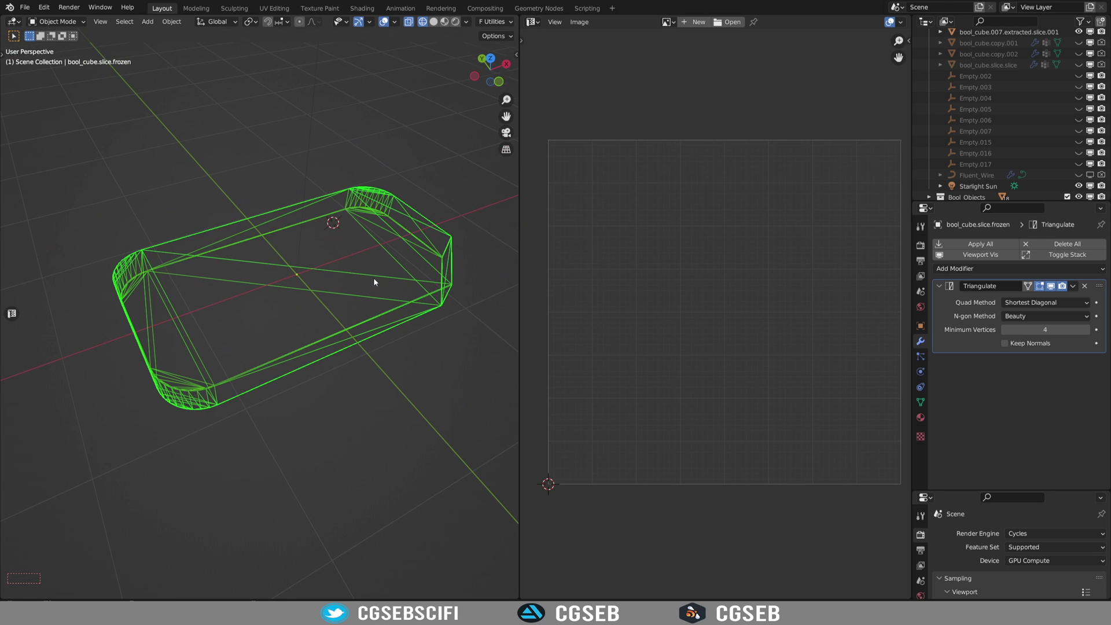
left_click(433, 21)
mouse_move(426, 199)
middle_mouse_down()
mouse_move(358, 300)
mouse_move(228, 249)
mouse_move(356, 306)
mouse_move(300, 352)
middle_mouse_up()
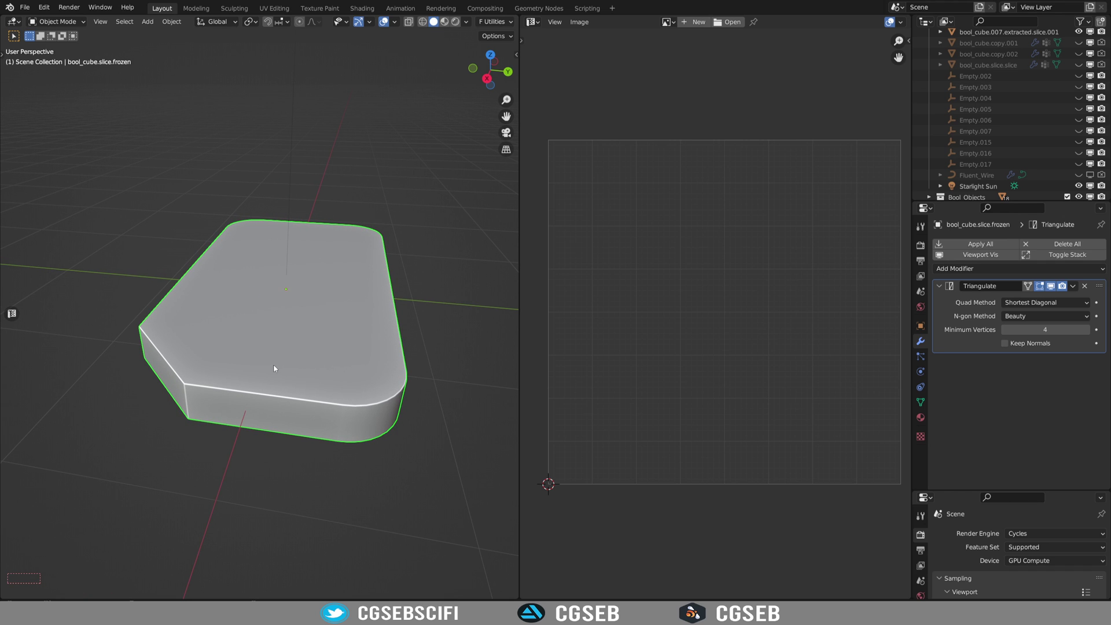
left_click(25, 7)
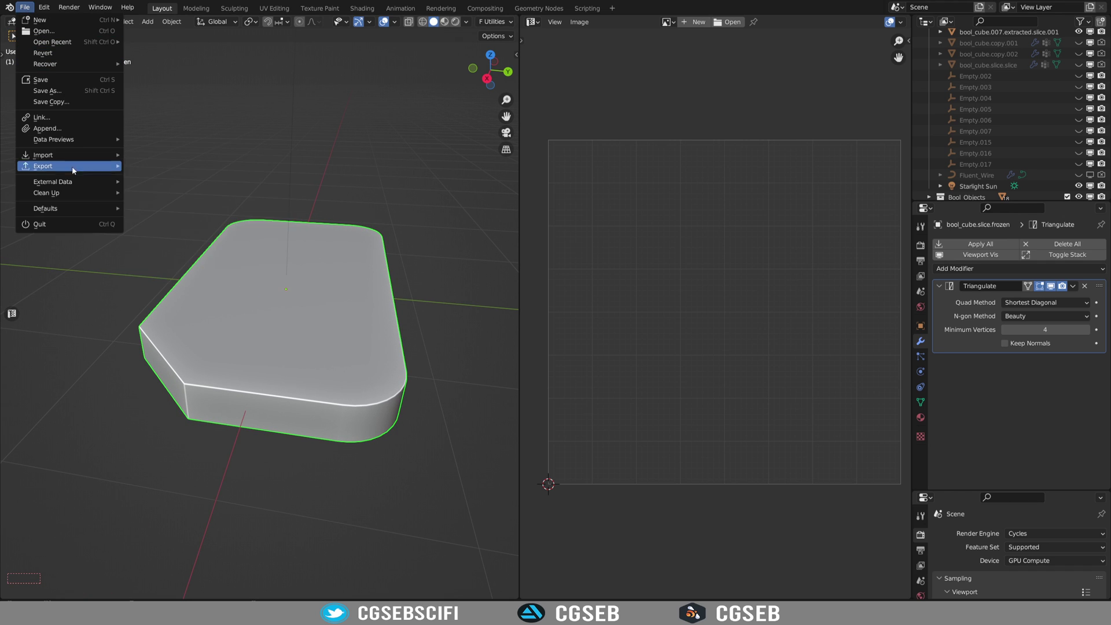
mouse_move(74, 171)
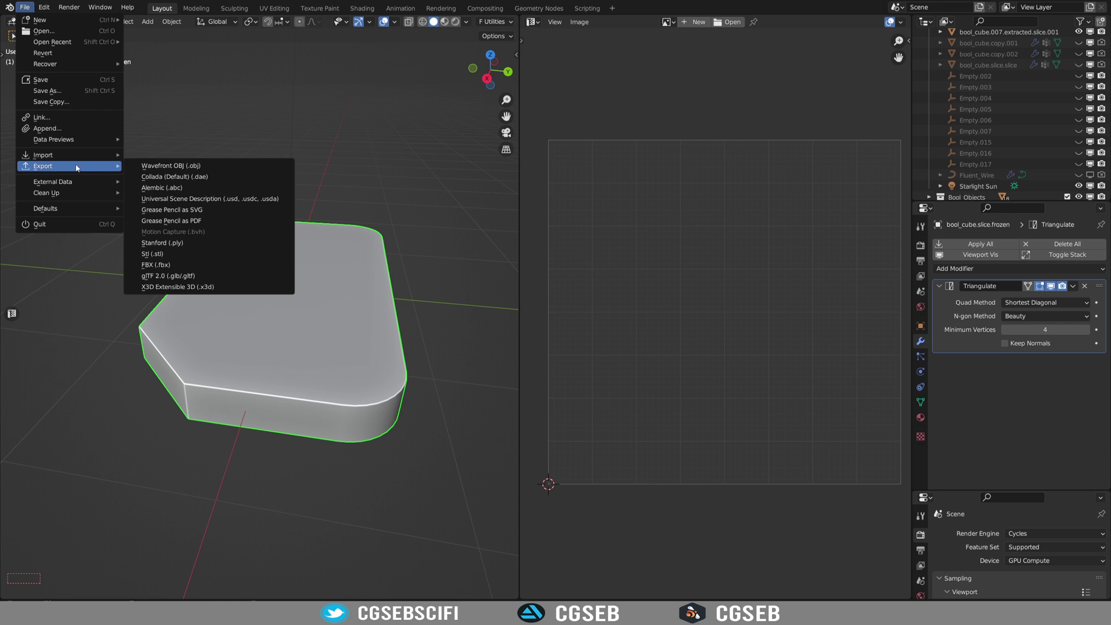
left_click(168, 265)
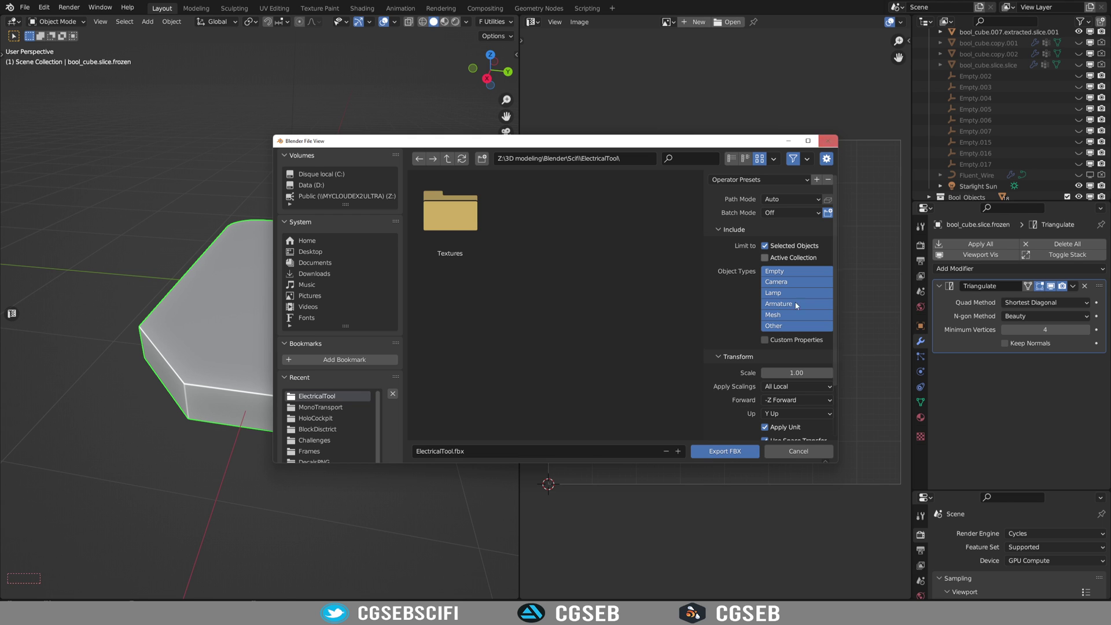
left_click(829, 141)
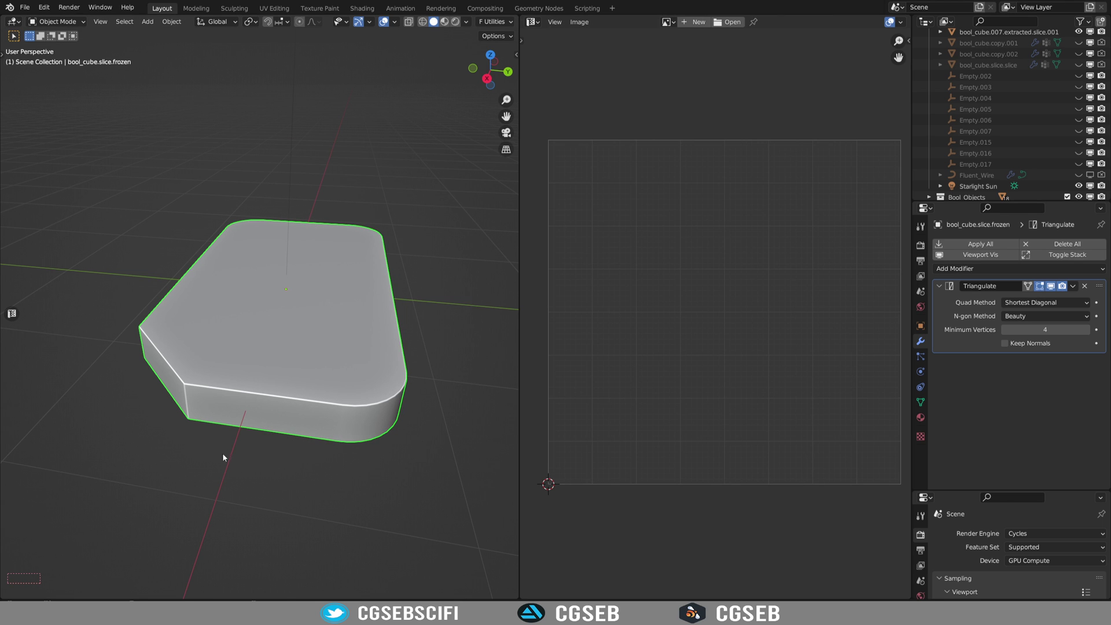
Append _low to bool_cube.slice.frozen in the Outliner, naming it bool_cube.slice.frozen_low
scroll(997, 125, "down", 5)
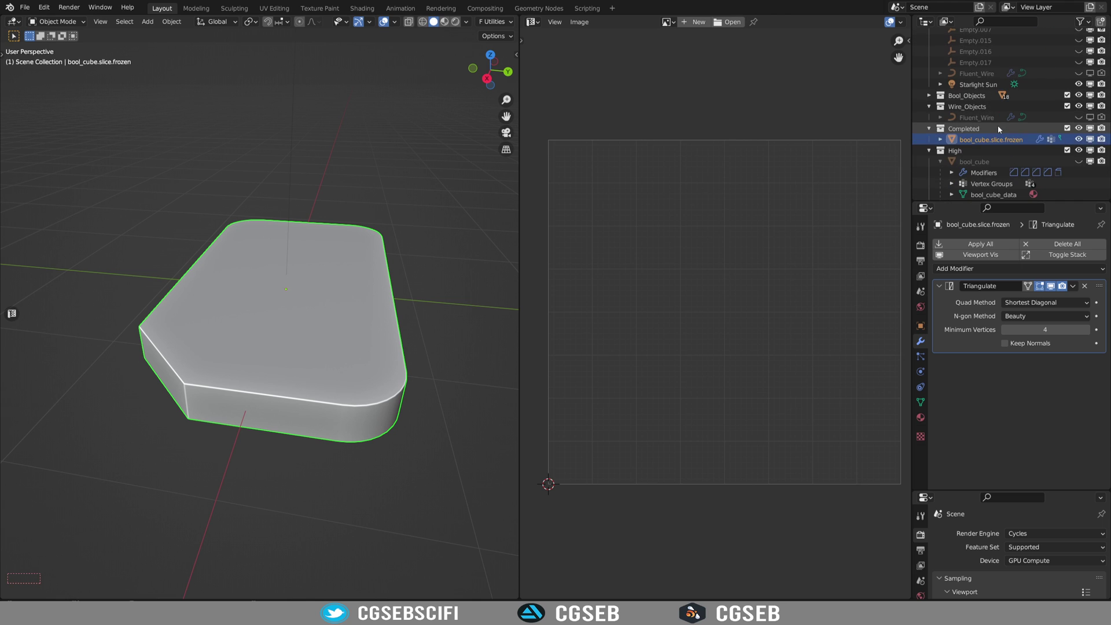
scroll(993, 142, "down", 2)
double_click(1008, 110)
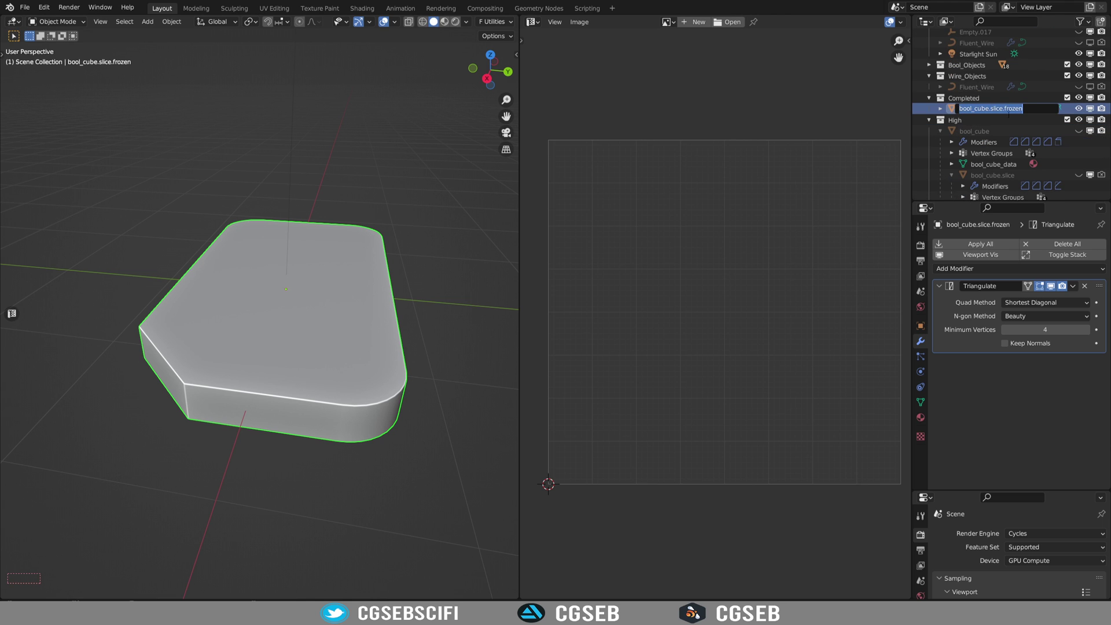
left_click(1026, 109)
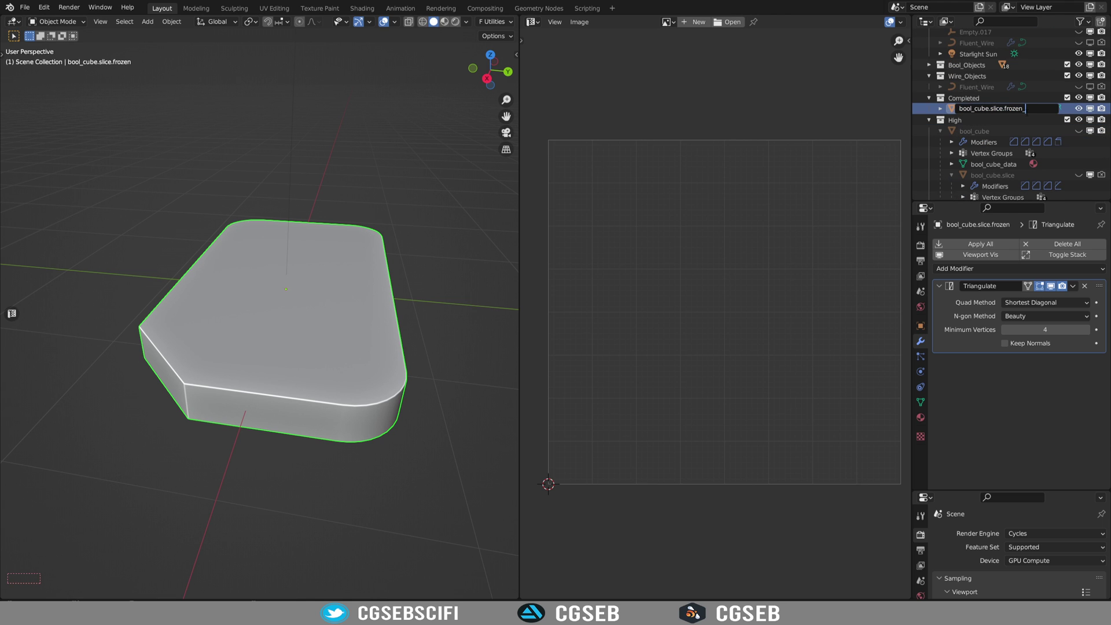
type("_low")
key("Return")
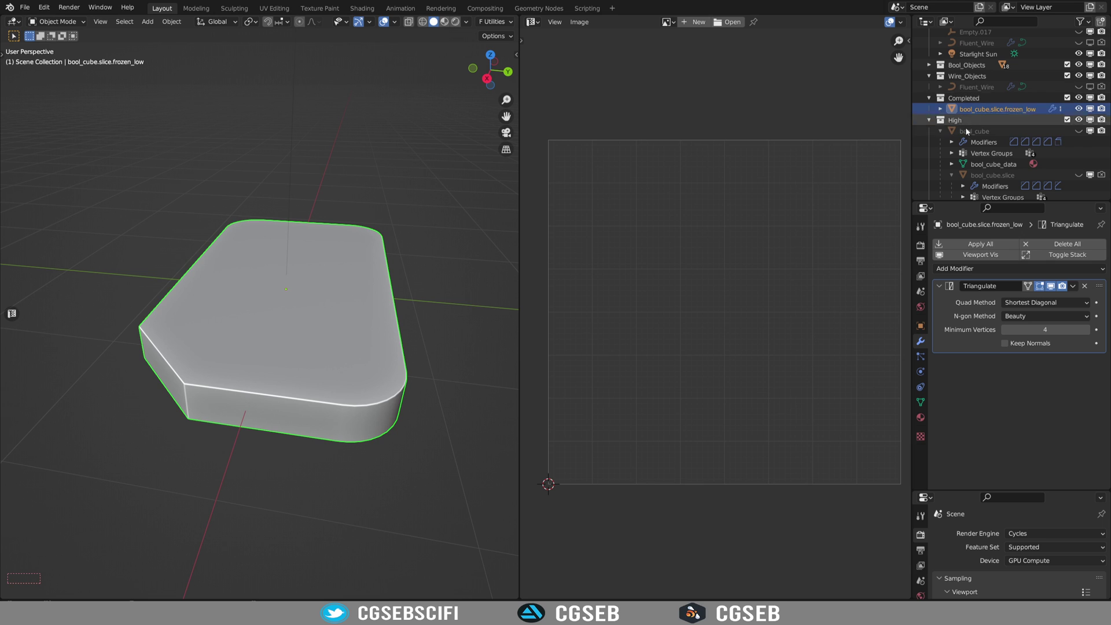
Hide frozen_low, unhide bool_cube and bool_cube.slice, and select bool_cube.slice
left_click(1079, 108)
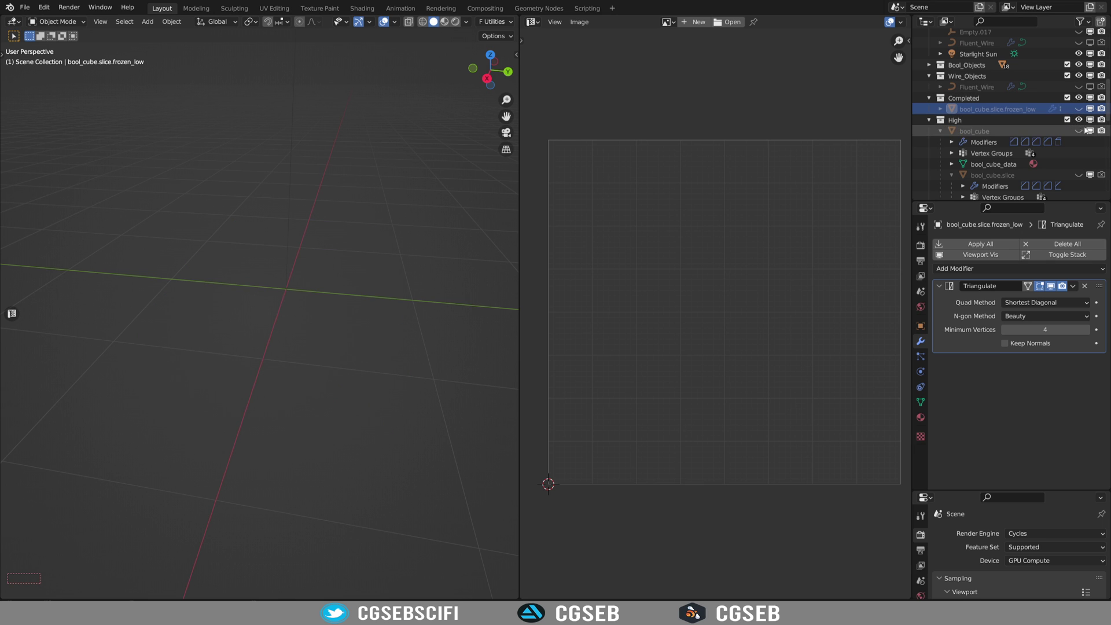
left_click(1079, 131)
left_click(1079, 174)
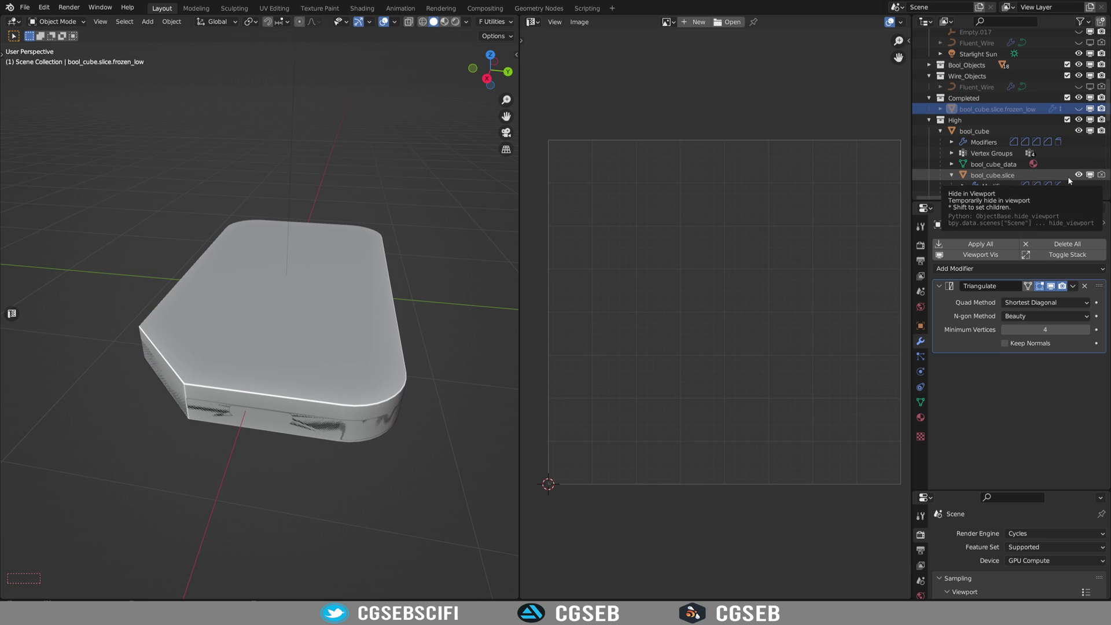
left_click(397, 341)
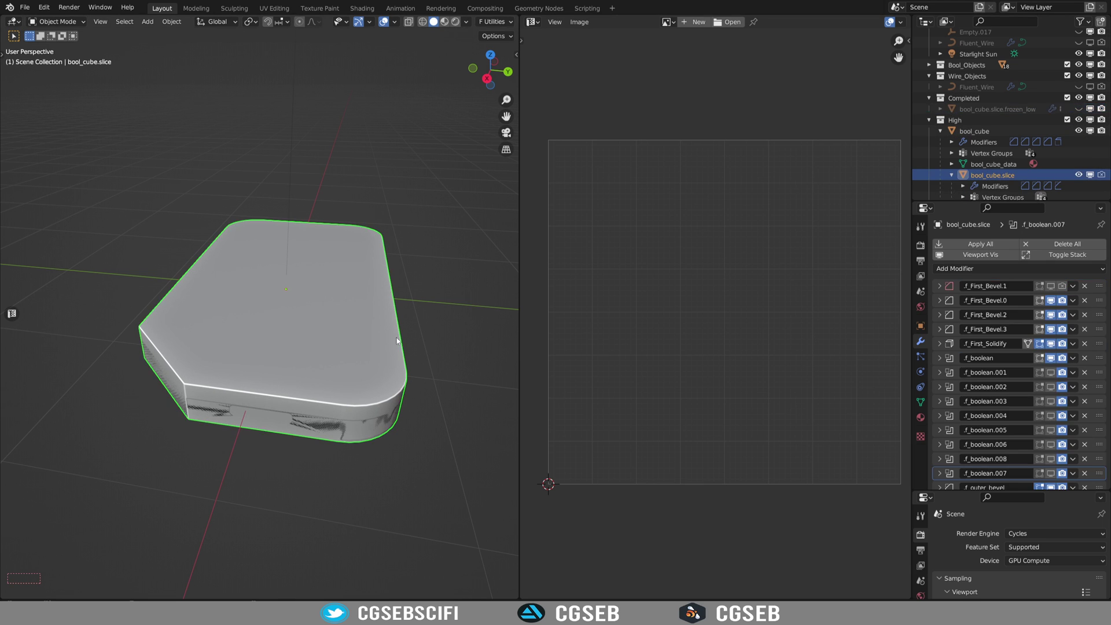
Enable viewport display on all eight f_boolean modifiers of bool_cube.slice
left_click(1051, 372)
left_click(1050, 387)
left_click(1050, 401)
left_click(1050, 416)
left_click(1050, 430)
left_click(1050, 444)
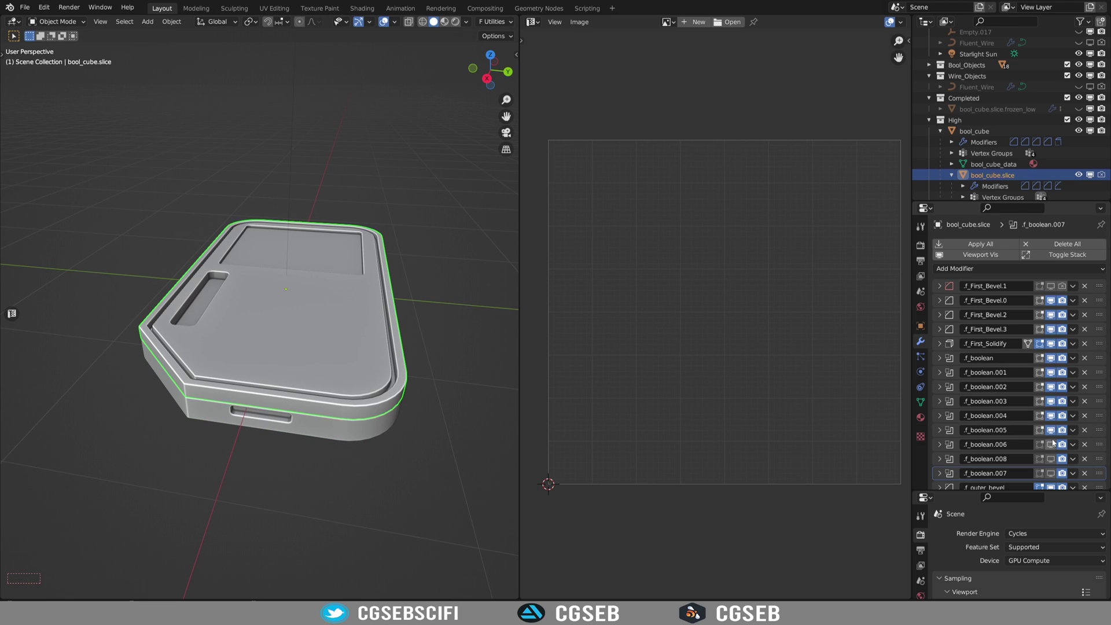
left_click(1050, 459)
left_click(1050, 473)
scroll(1052, 427, "down", 1)
scroll(1053, 423, "down", 1)
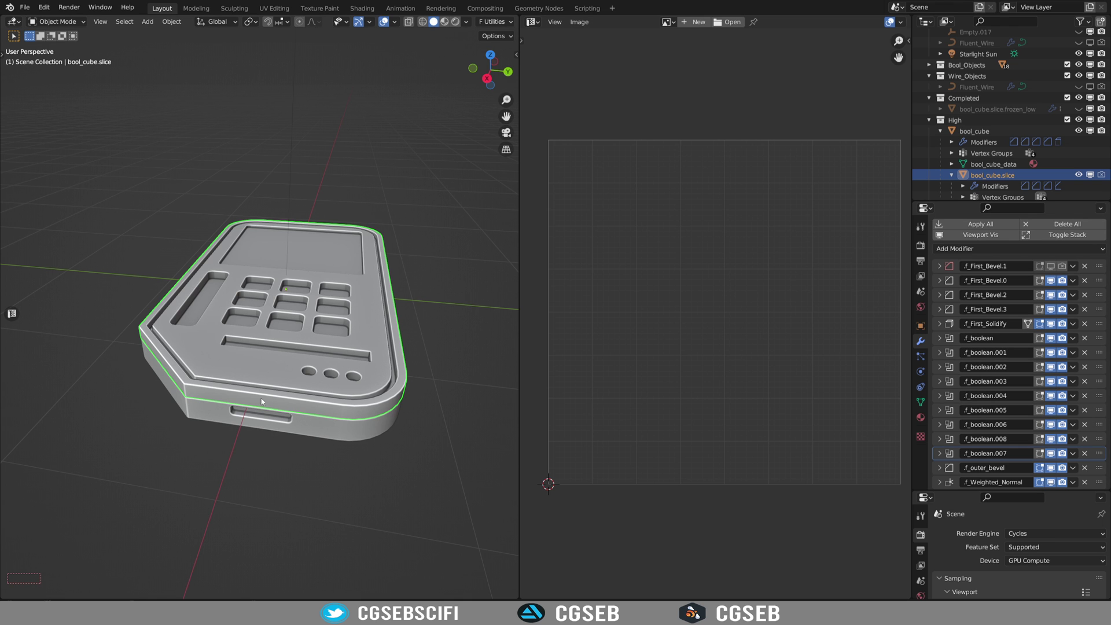
Unhide the bool_cube.slice.slice.001 and bool_cube.slice.slice.frozen parts
middle_click_drag(262, 399, 382, 272)
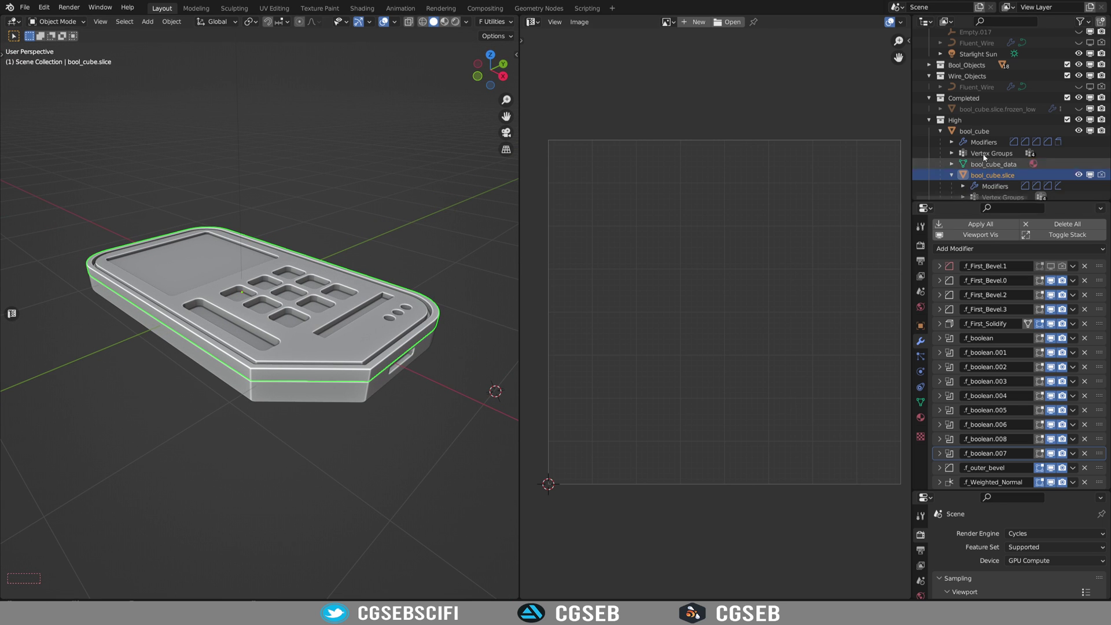
scroll(1037, 174, "down", 5)
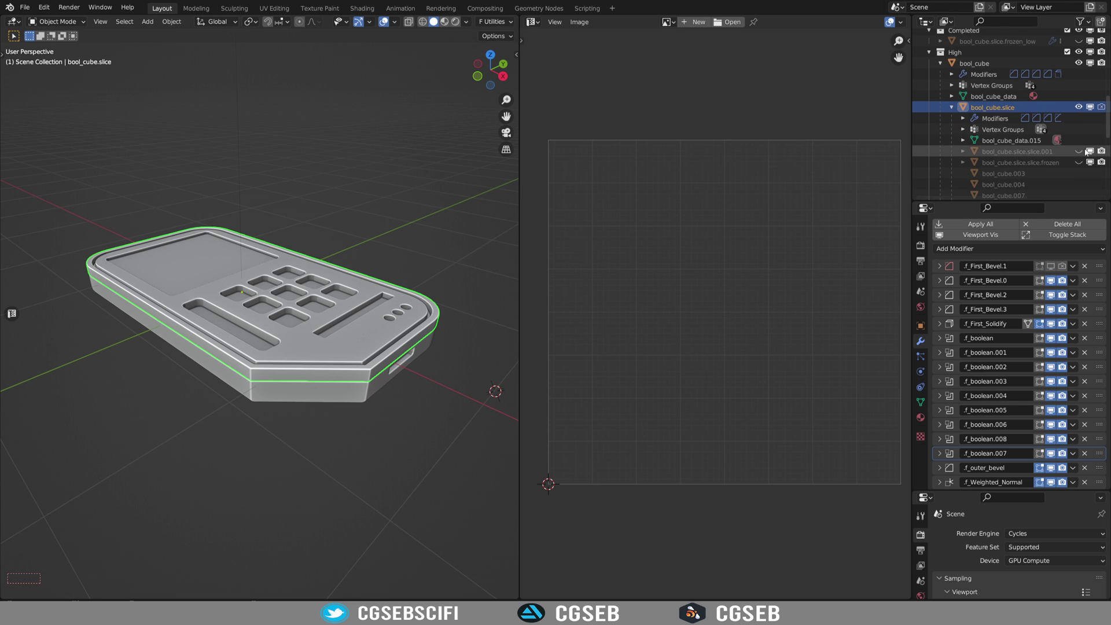
left_click(1078, 152)
left_click(1079, 162)
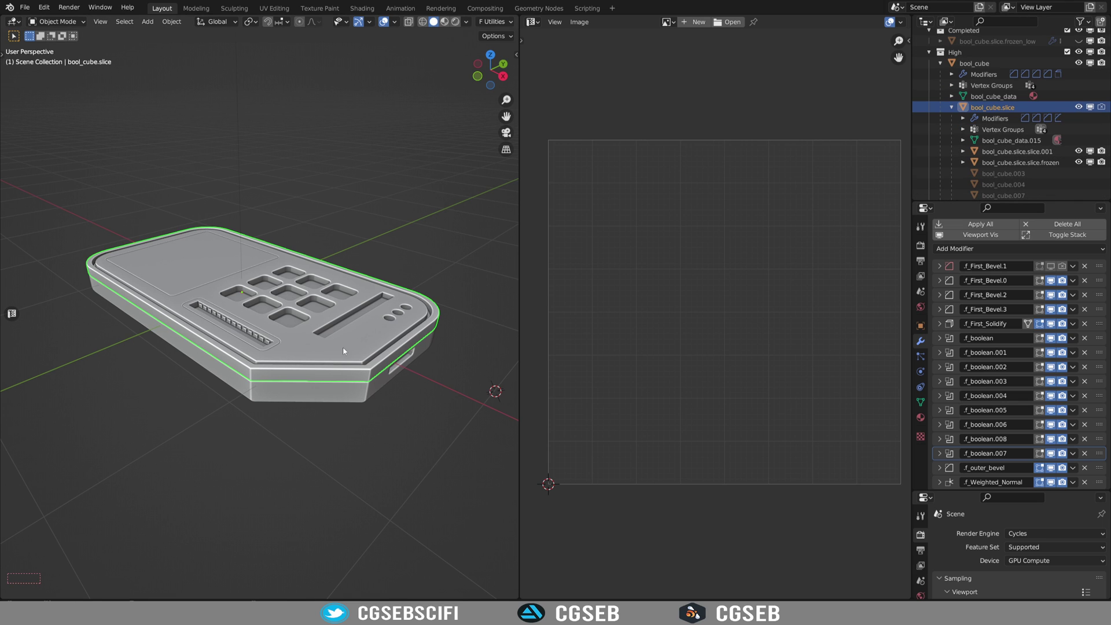
Unhide bool_cube.007.extracted.frozen and bool_cube.008.extracted, then select bool_cube.007.extracted.frozen
scroll(1018, 144, "down", 10)
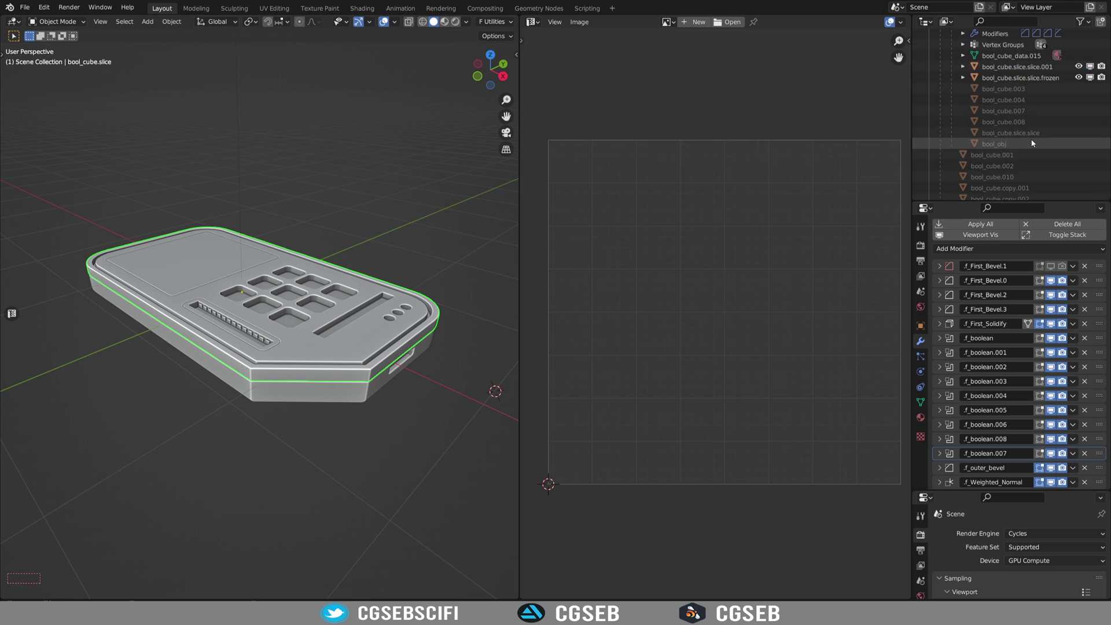
left_click(1078, 153)
left_click(1079, 164)
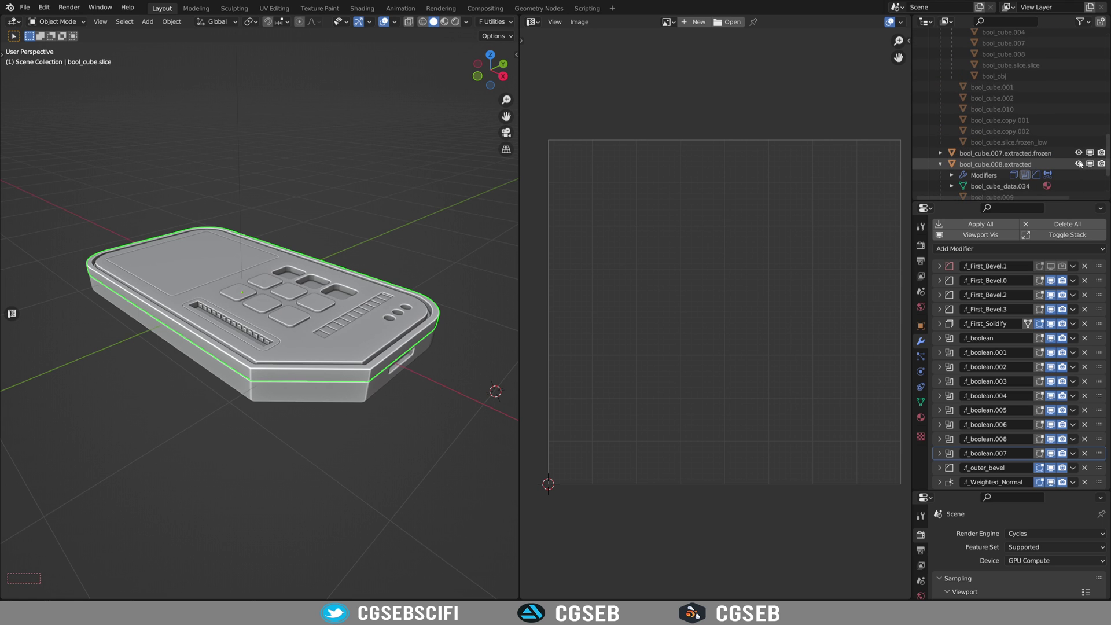
scroll(1063, 162, "down", 4)
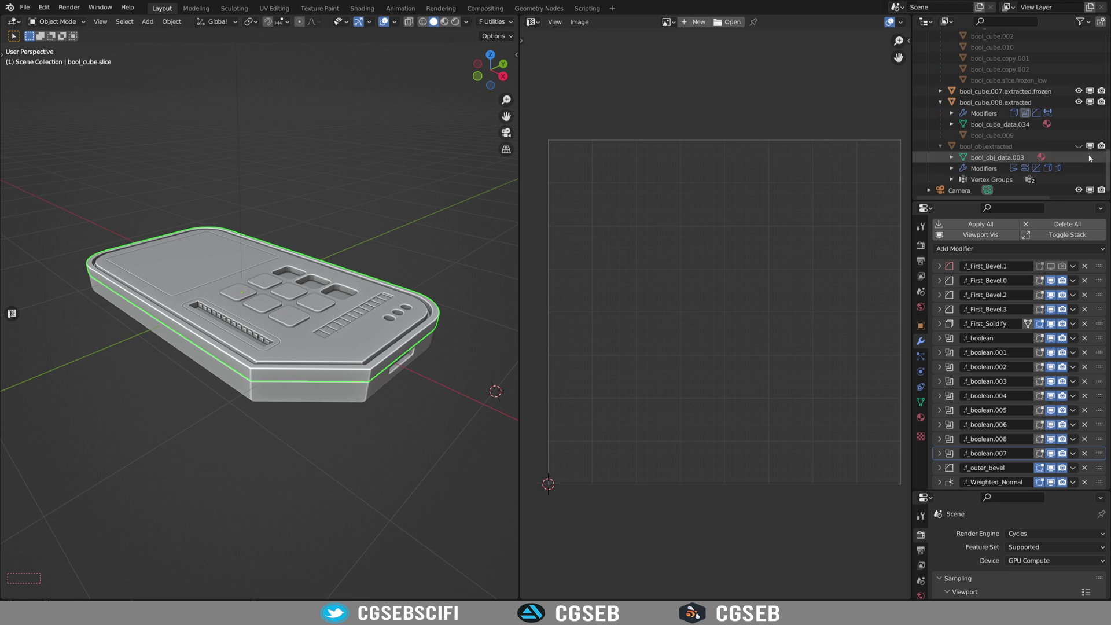
left_click(1079, 147)
Expand bool_cube.007.extracted.frozen, select the extracted button object and unhide its frozen child
left_click(1005, 91)
scroll(1019, 145, "up", 1)
left_click(940, 112)
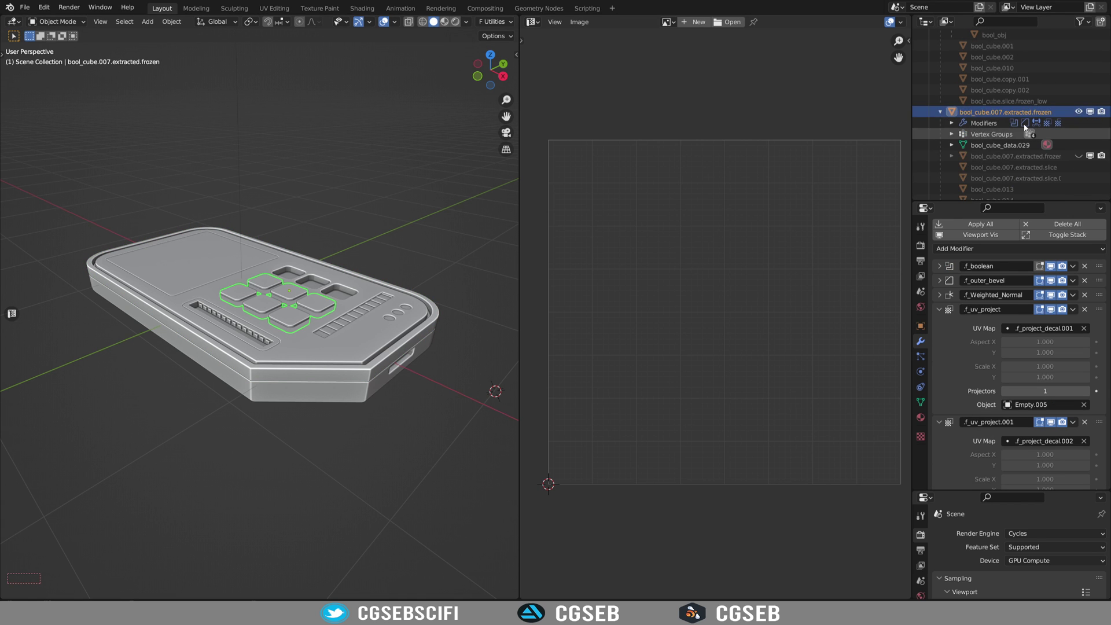
left_click(1079, 156)
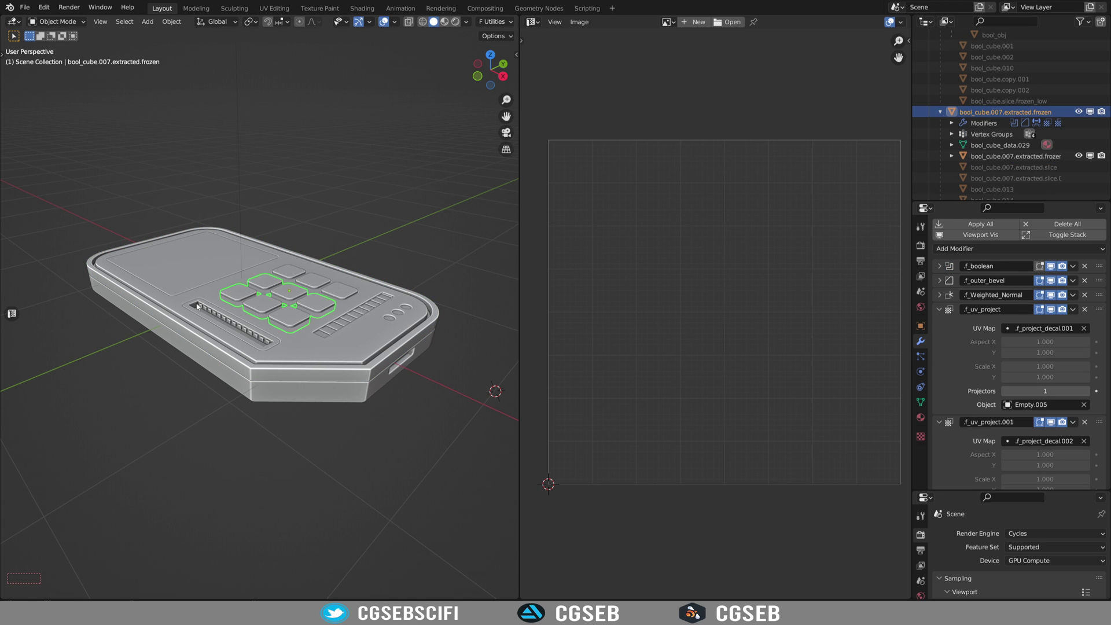
Select the three right-column keys and freeze them with Fluent's Autocomplete
middle_click_drag(315, 360, 291, 376)
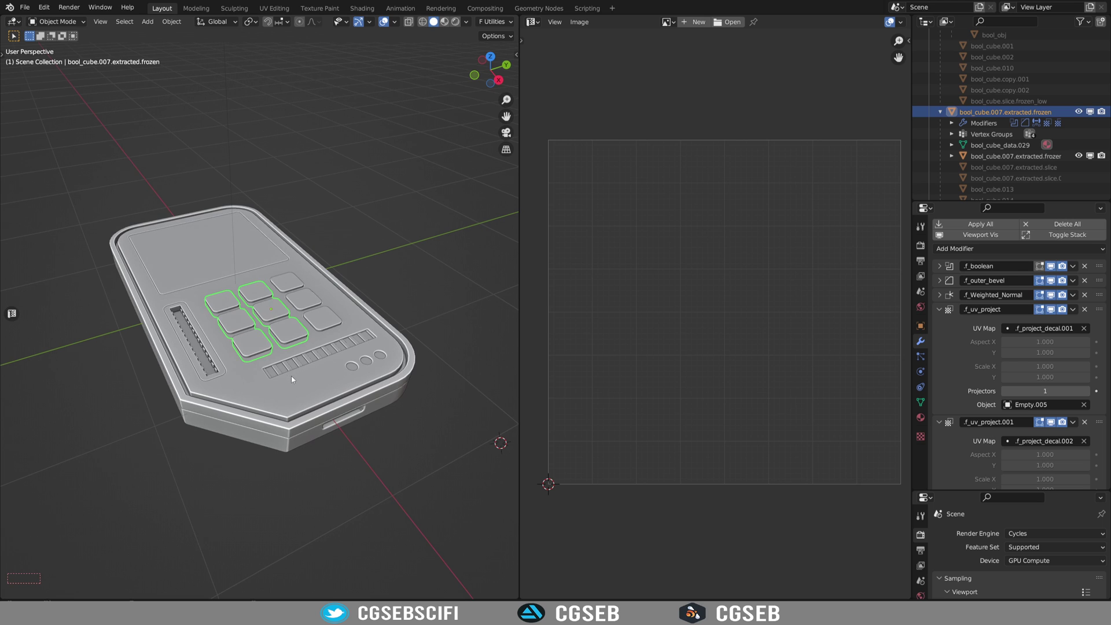
left_click(358, 404)
left_click(366, 363)
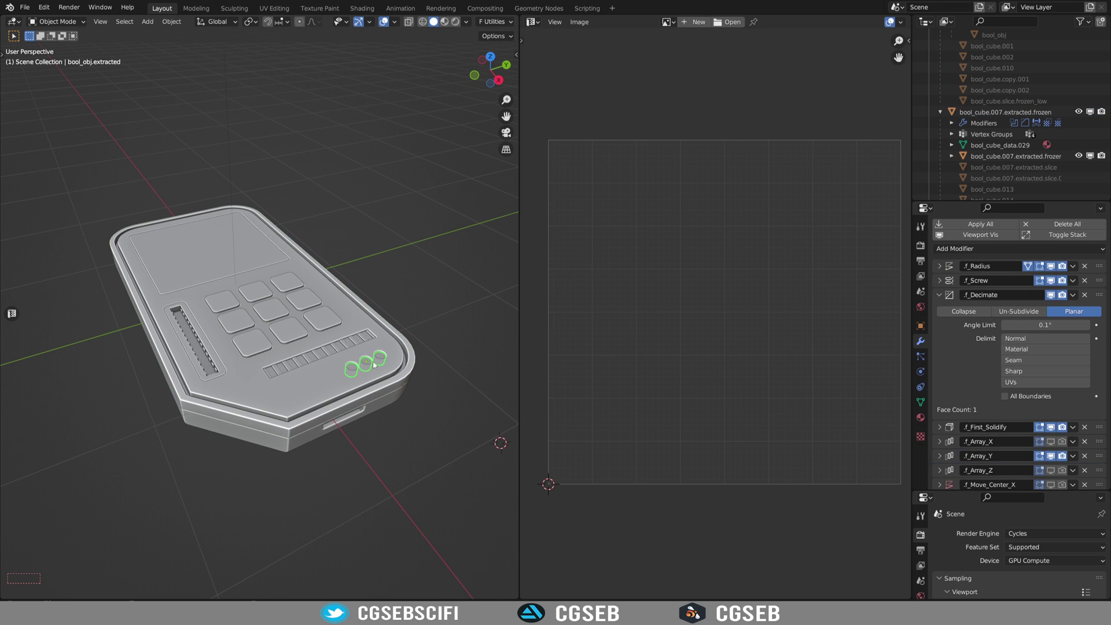
left_click(349, 343)
left_click(321, 333)
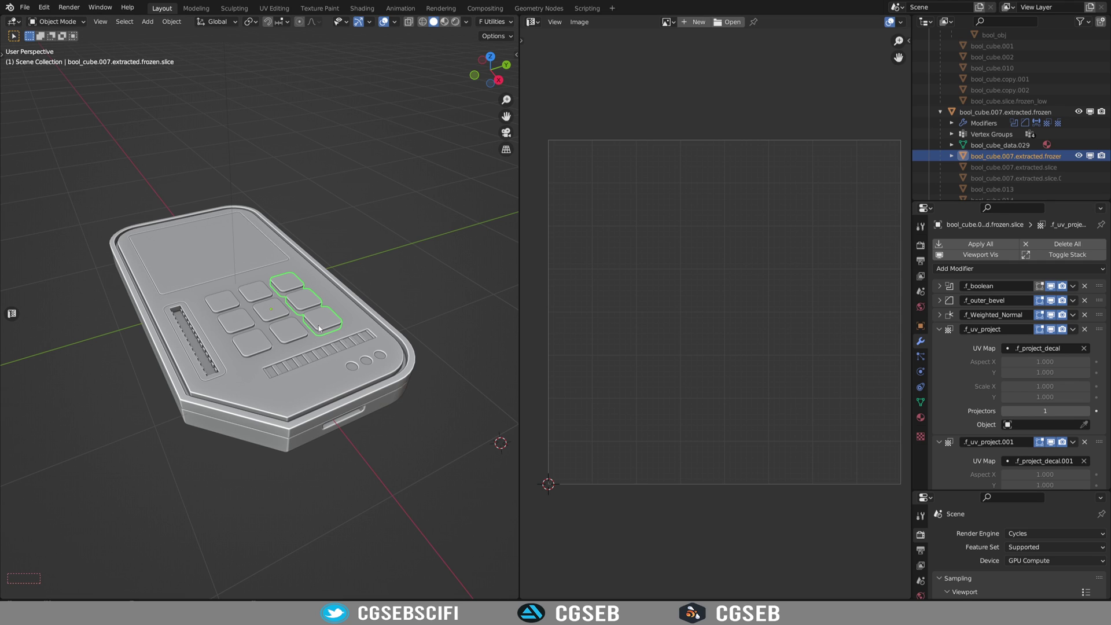
key("shift+f")
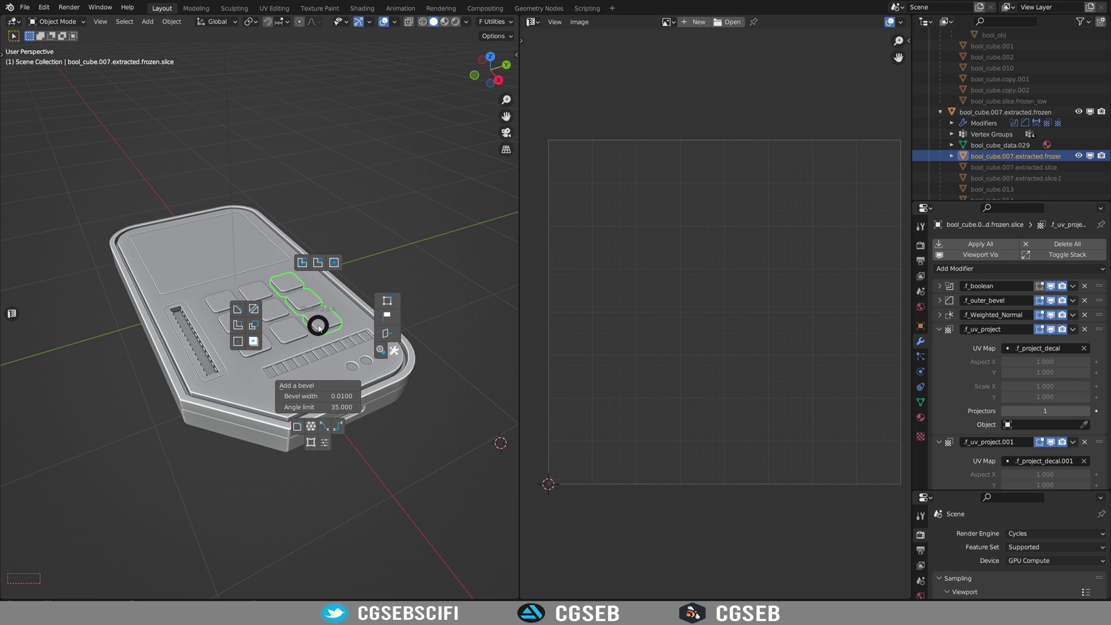
left_click(387, 316)
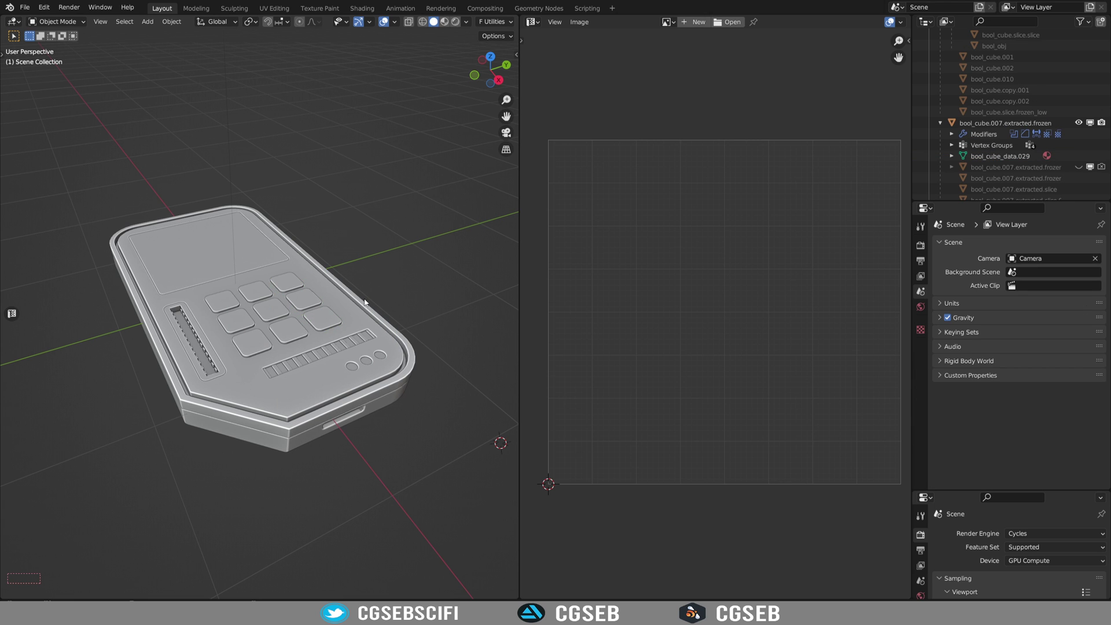
Inspect the frozen keys' mesh in Edit Mode, then frame the whole device
key("Tab")
middle_click_drag(346, 335, 319, 227)
scroll(49, 313, "up", 5)
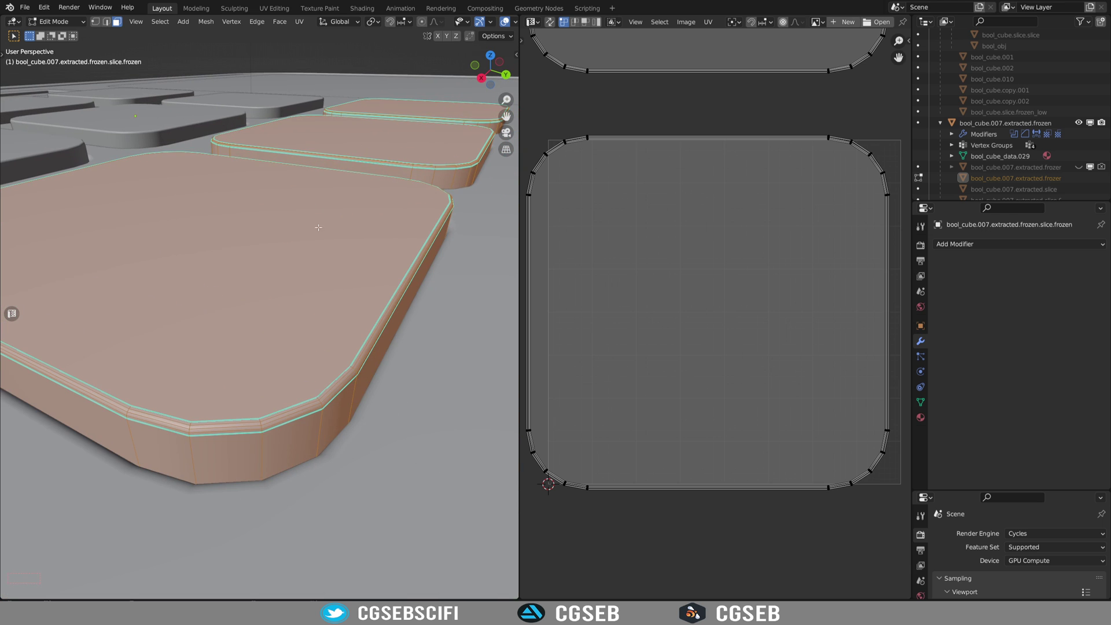
key("Tab")
key("Home")
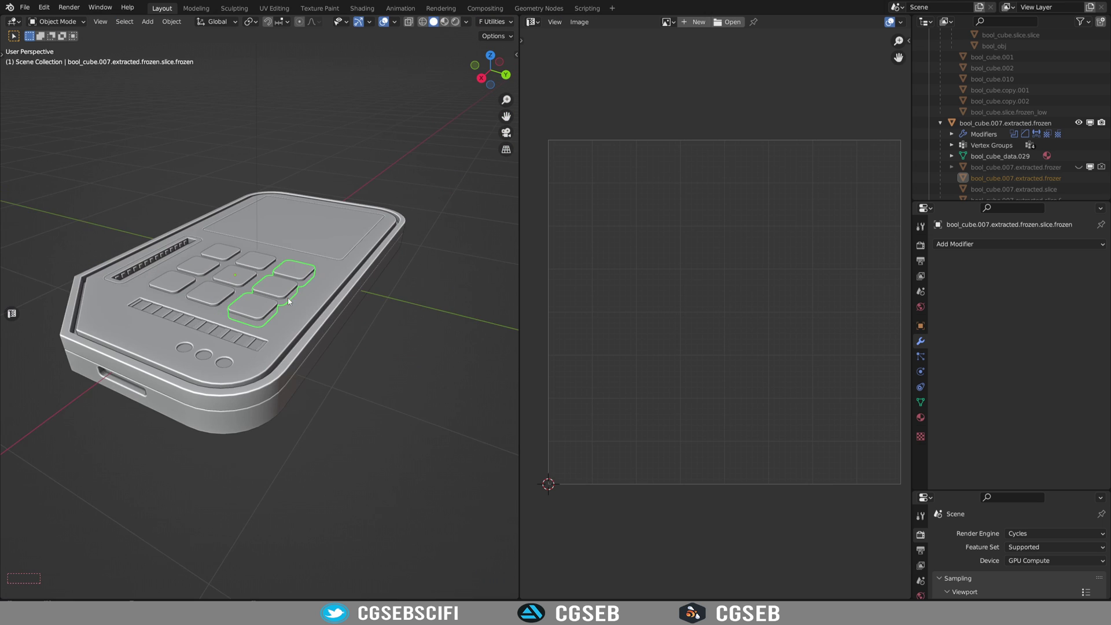
Add and apply a Triangulate modifier to the keys, then check the triangles
left_click(954, 243)
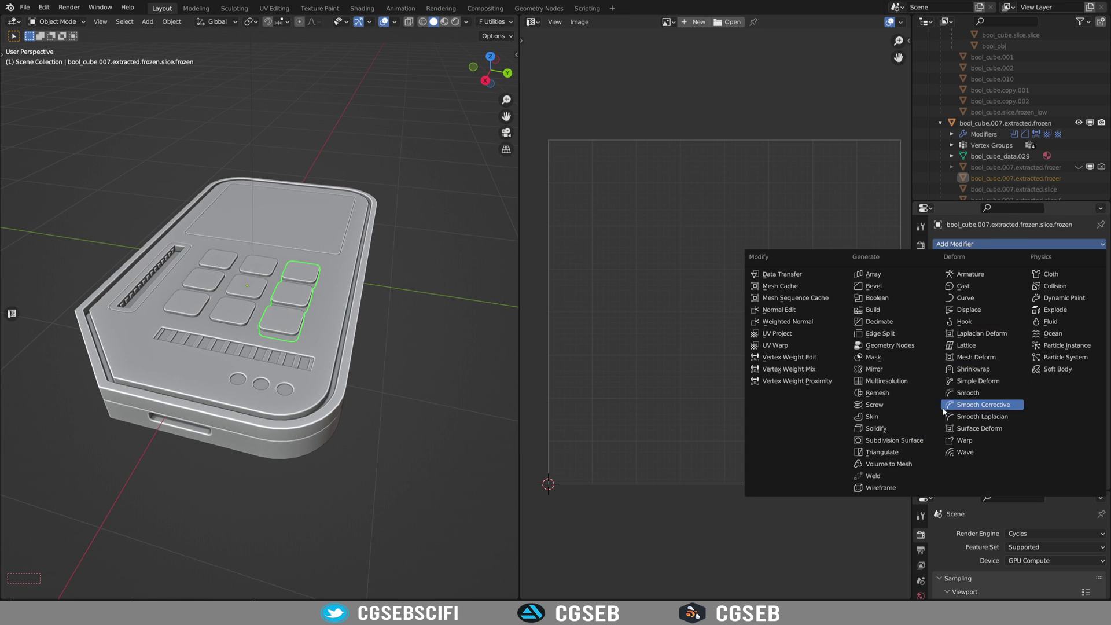
left_click(876, 453)
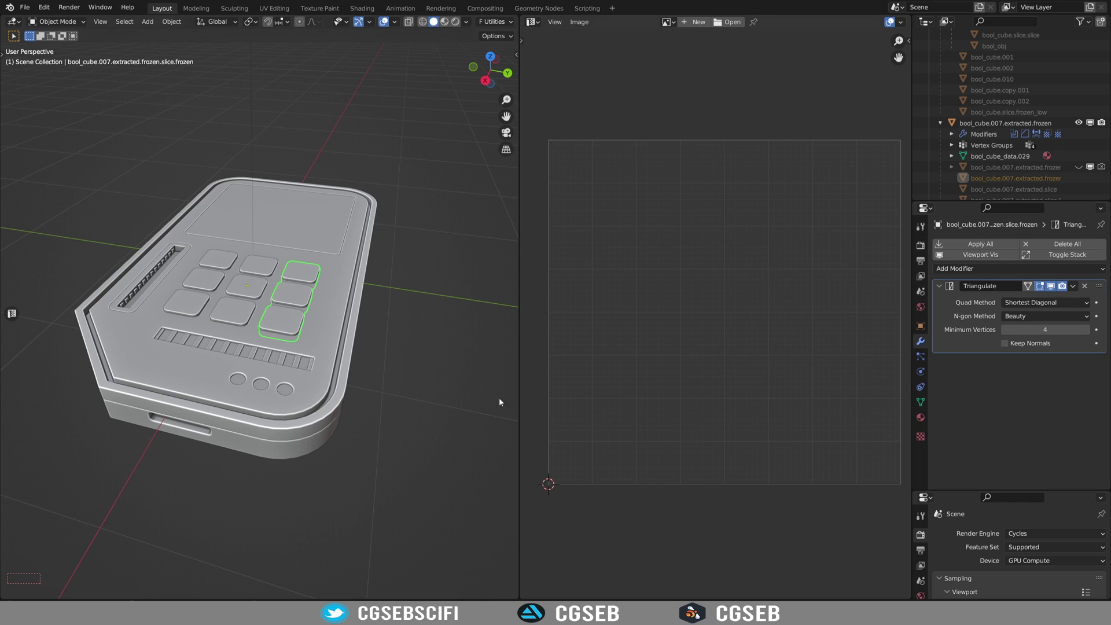
left_click(1073, 286)
left_click(1036, 299)
key("ctrl+Tab")
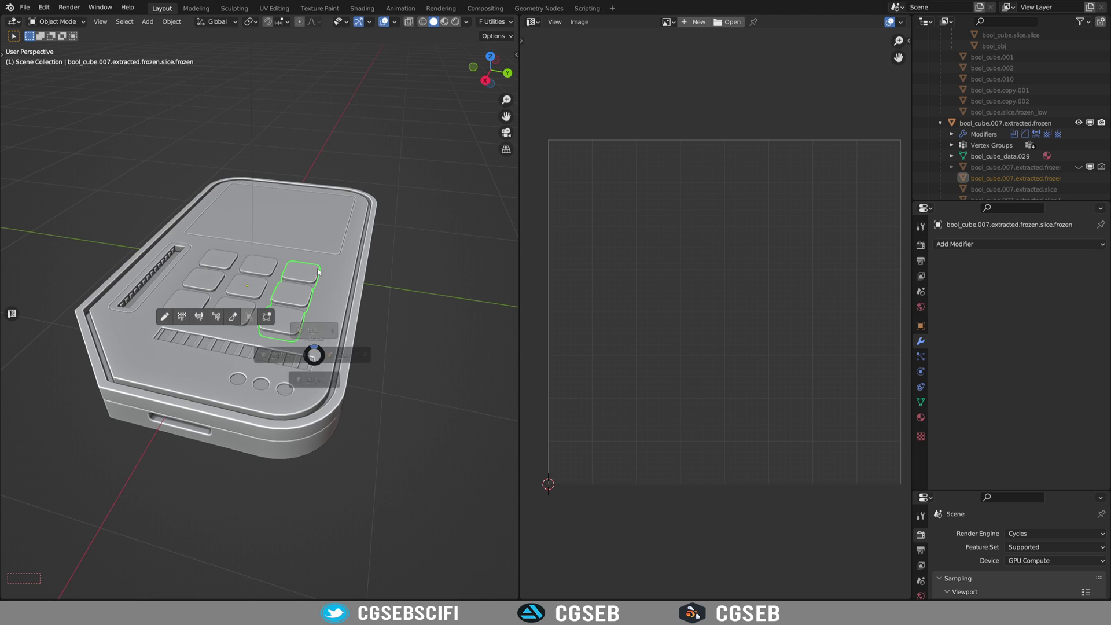
scroll(178, 361, "up", 6)
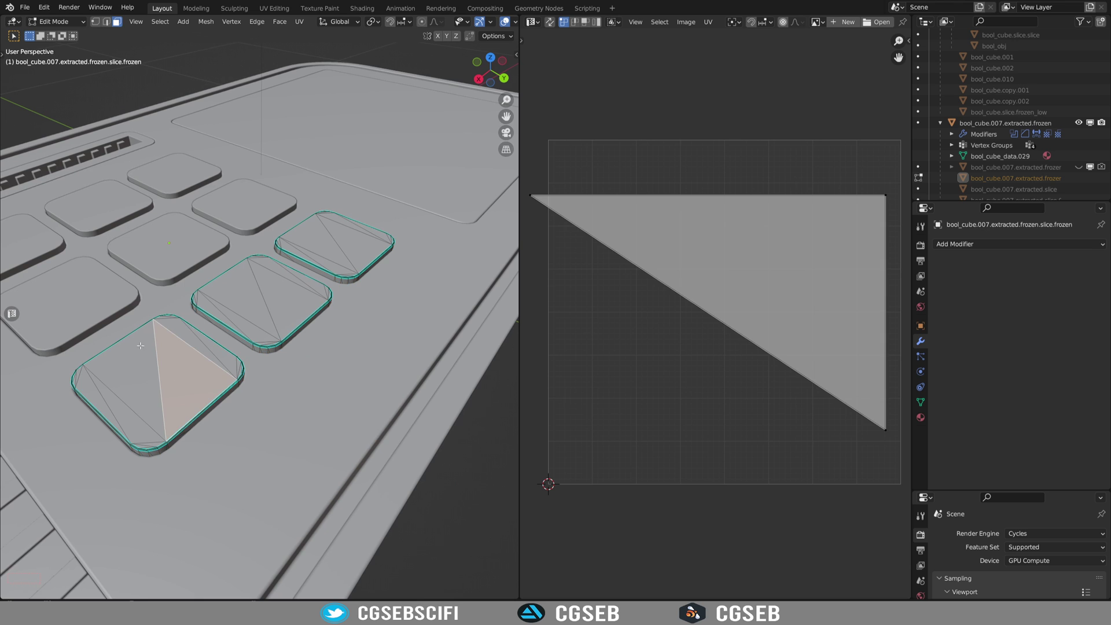
key("Tab")
Revert the file from the File menu and orbit to view the whole device
left_click(24, 7)
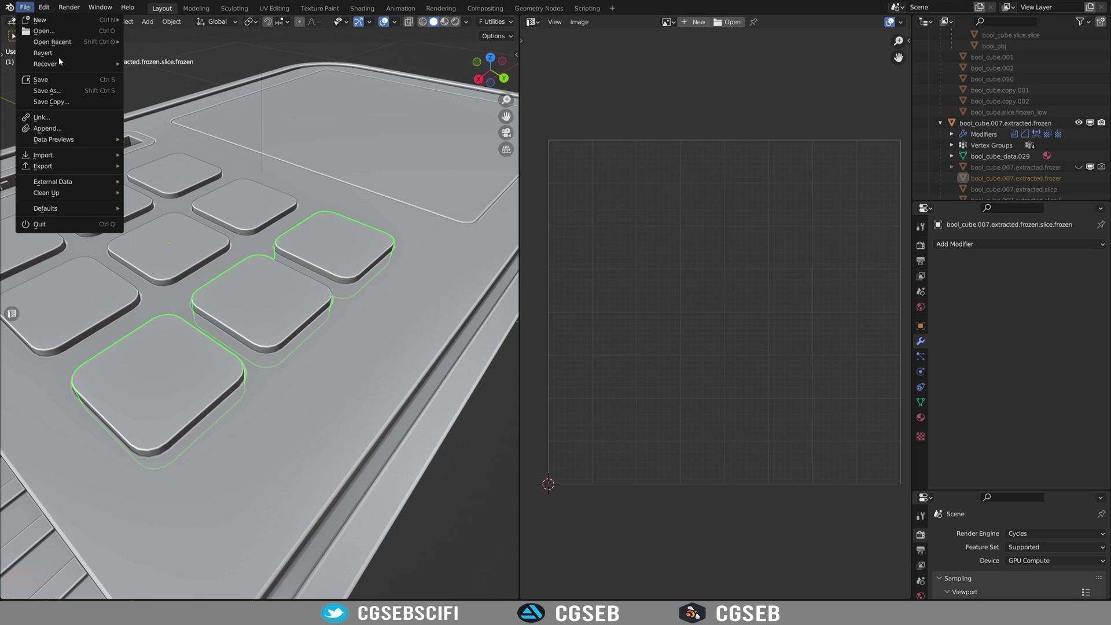
scroll(324, 347, "down", 6)
middle_click_drag(325, 347, 334, 351)
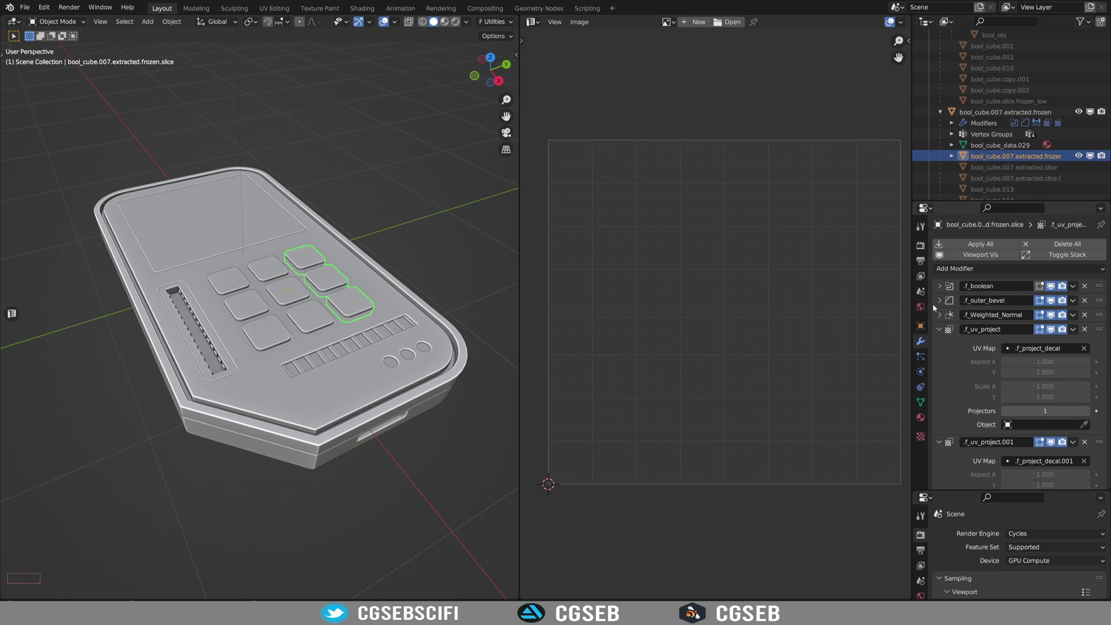
Make the outer body bool_cube.slice active and widen the 3D viewport beside the image editor
left_click(307, 315)
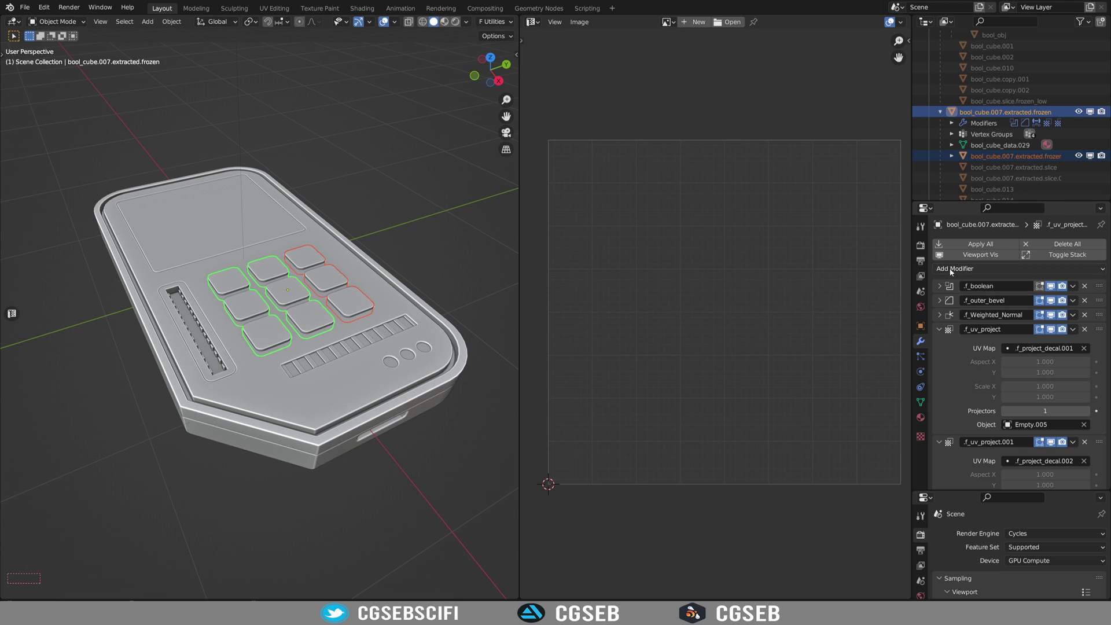
left_click(267, 391)
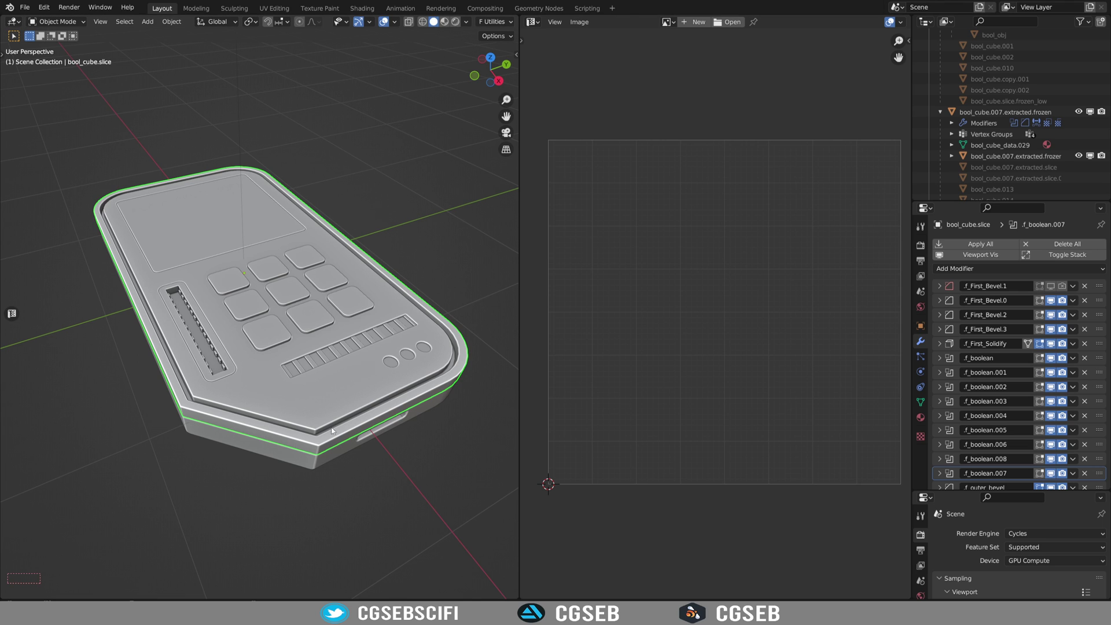
scroll(1007, 122, "down", 2)
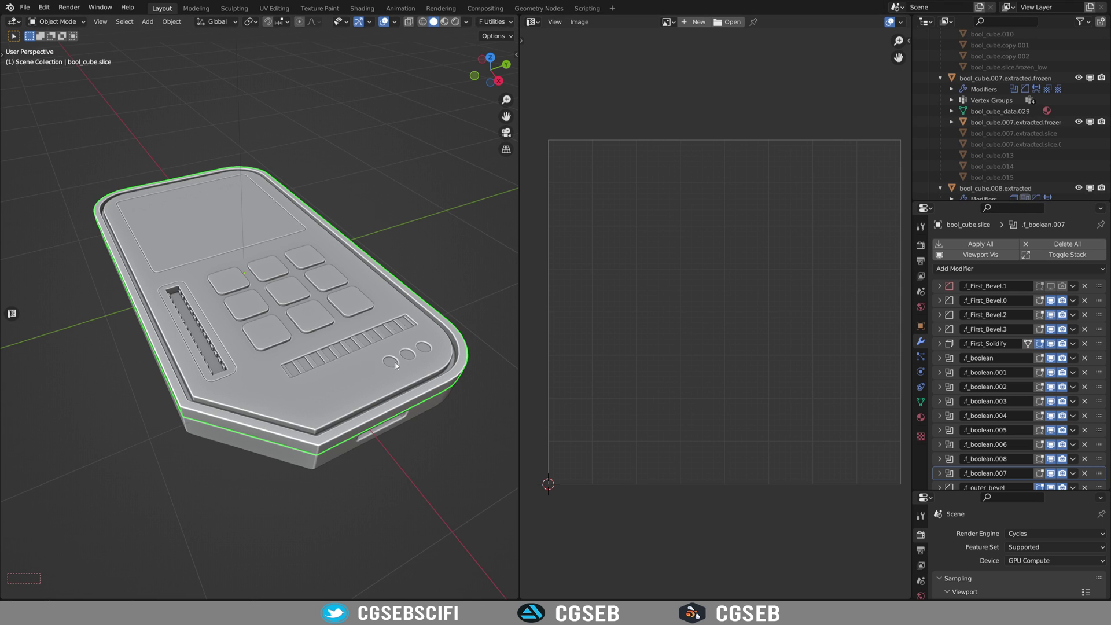
middle_click_drag(360, 367, 315, 312)
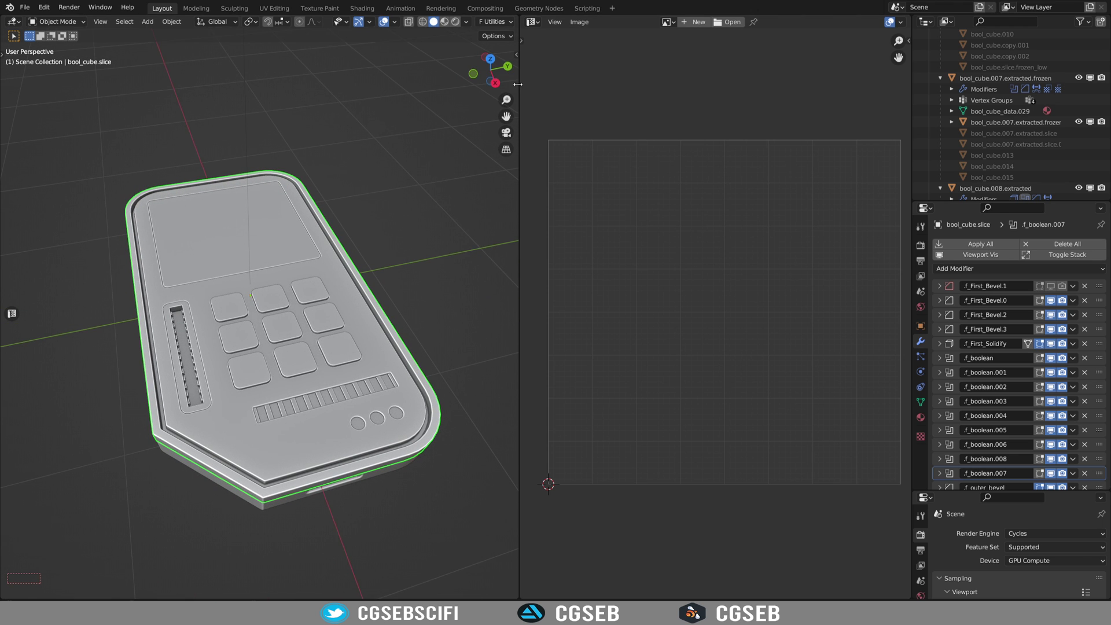
left_click_drag(518, 85, 595, 68)
Toggle Fluent's 'Bake high poly into low poly' off and on, then switch to the Textures folder
key("n")
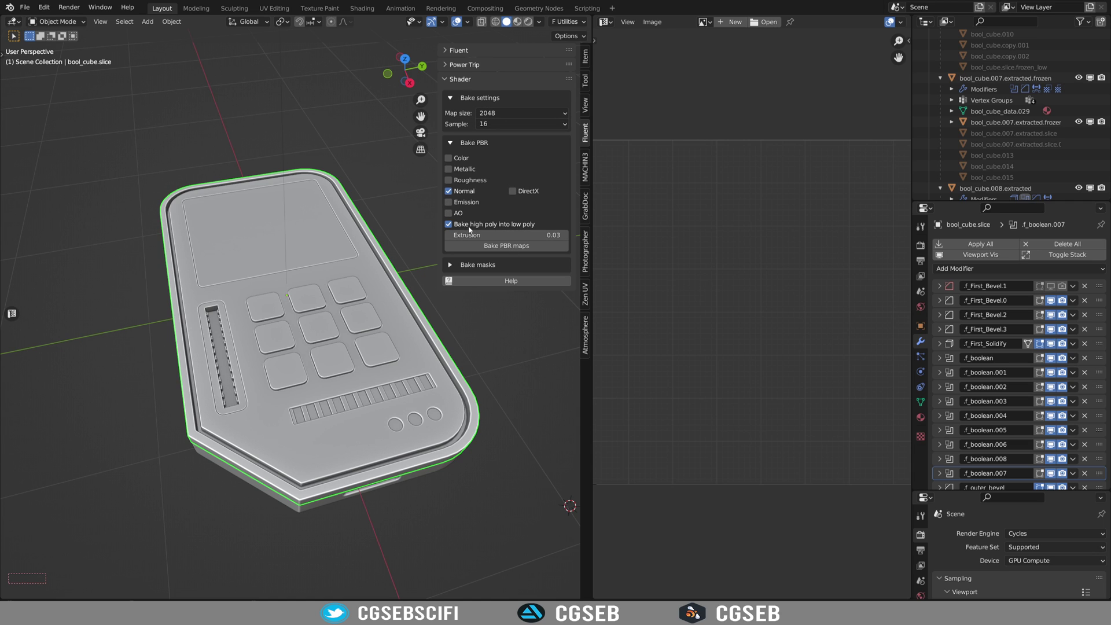
left_click(451, 225)
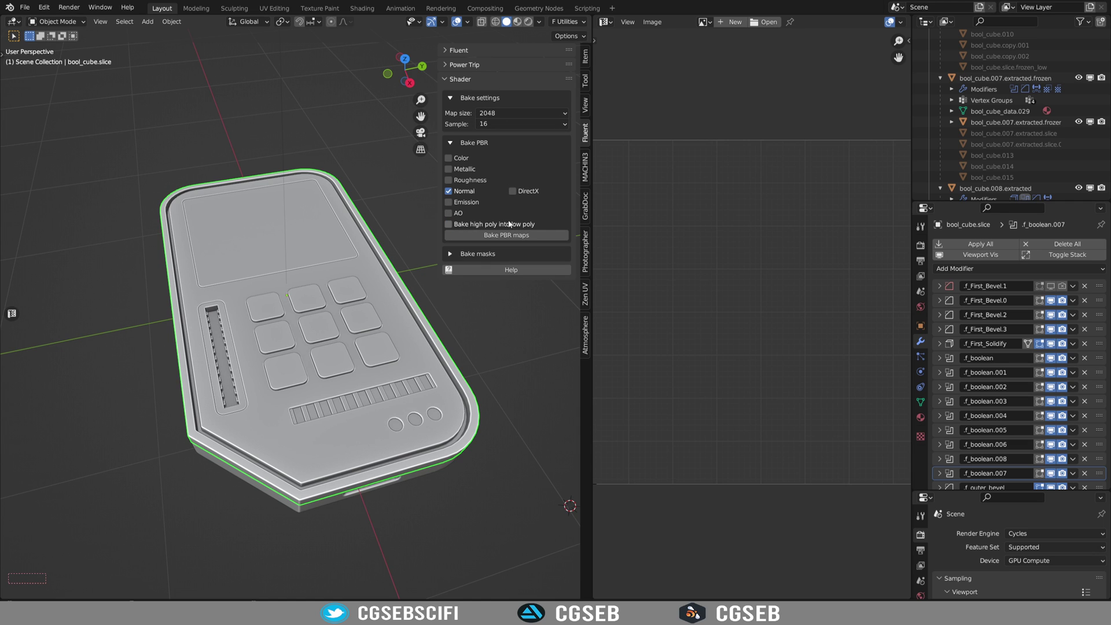
left_click(449, 224)
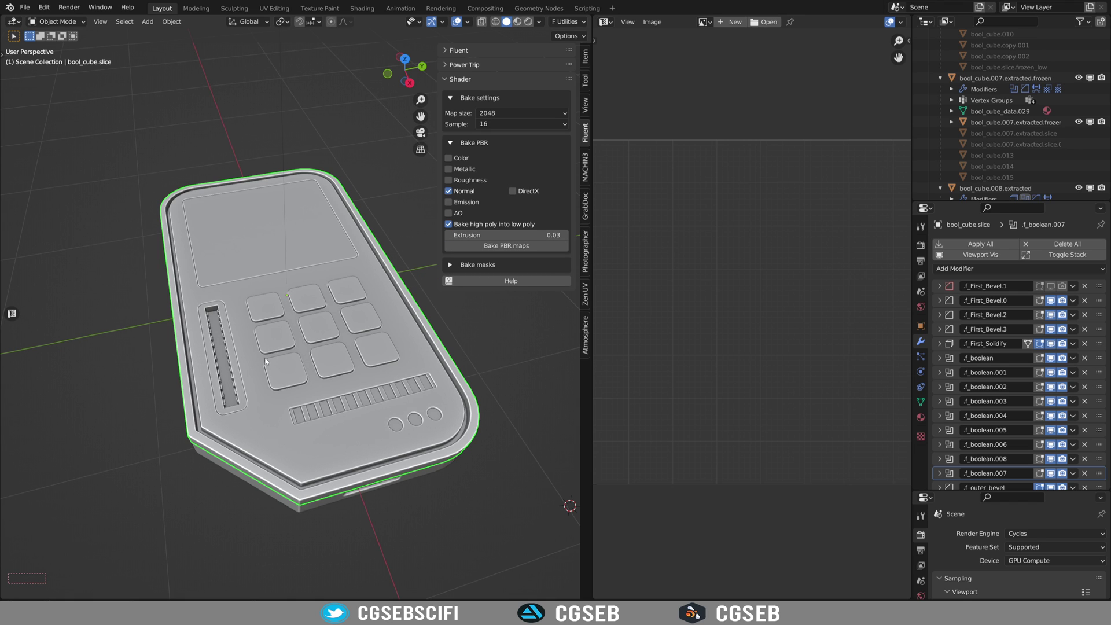
key("alt+Tab")
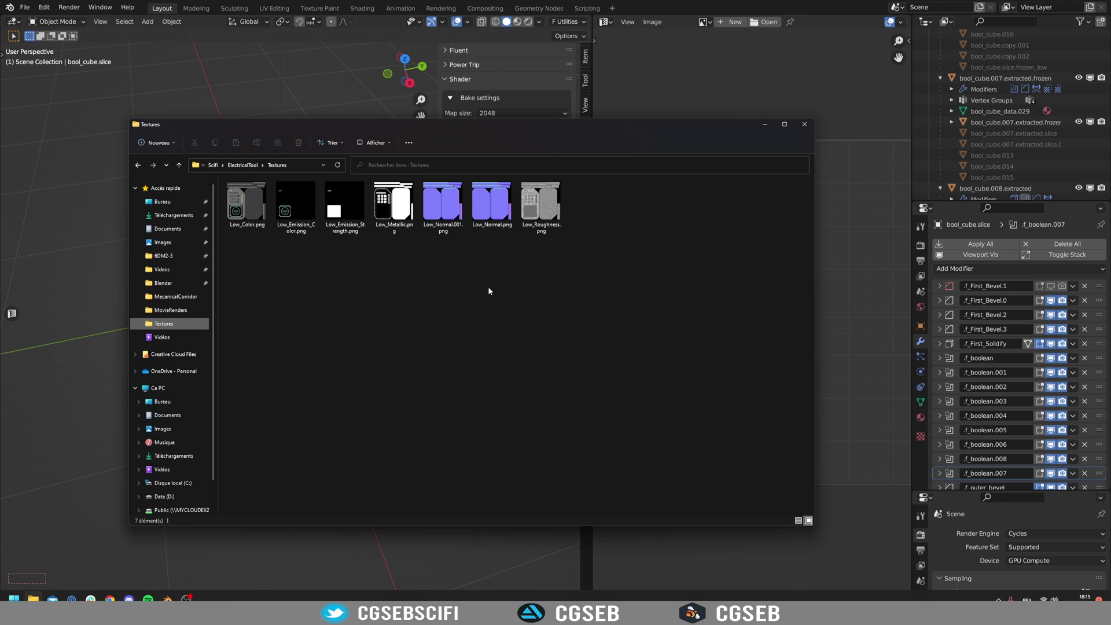
Preview each baked map from Low_Color.png through Low_Roughness.png in Photos, then close it
double_click(243, 200)
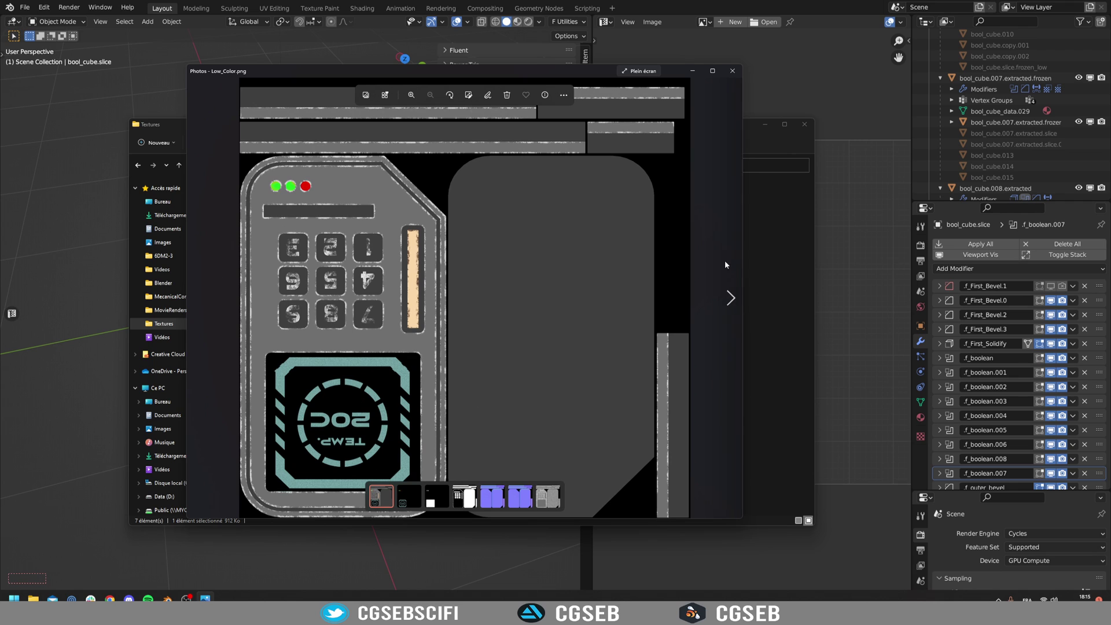
left_click(730, 298)
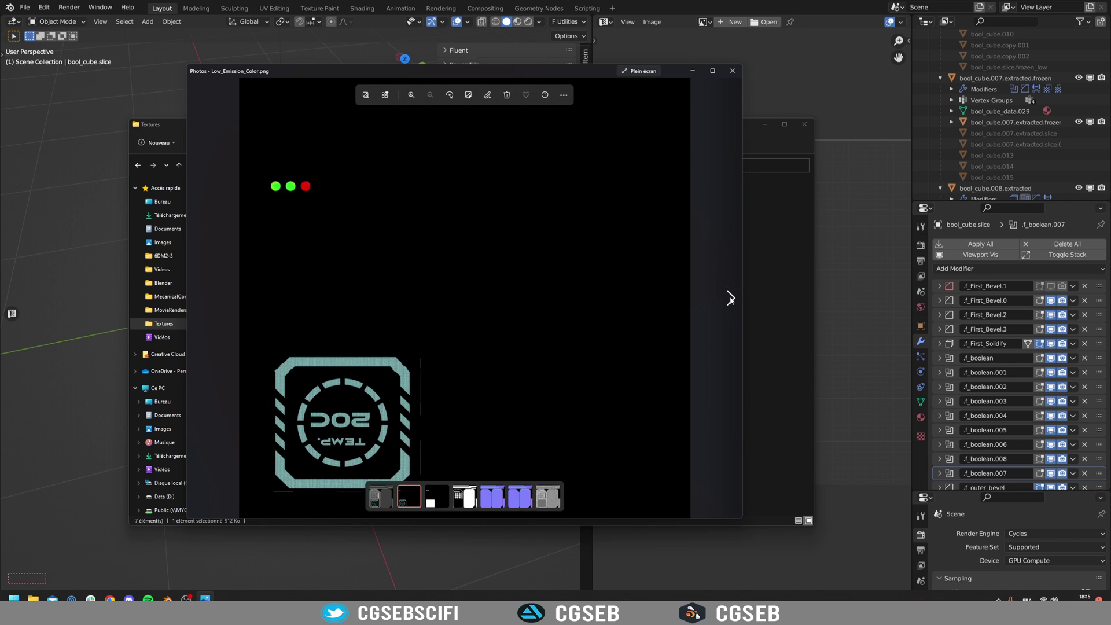
left_click(731, 297)
left_click(730, 298)
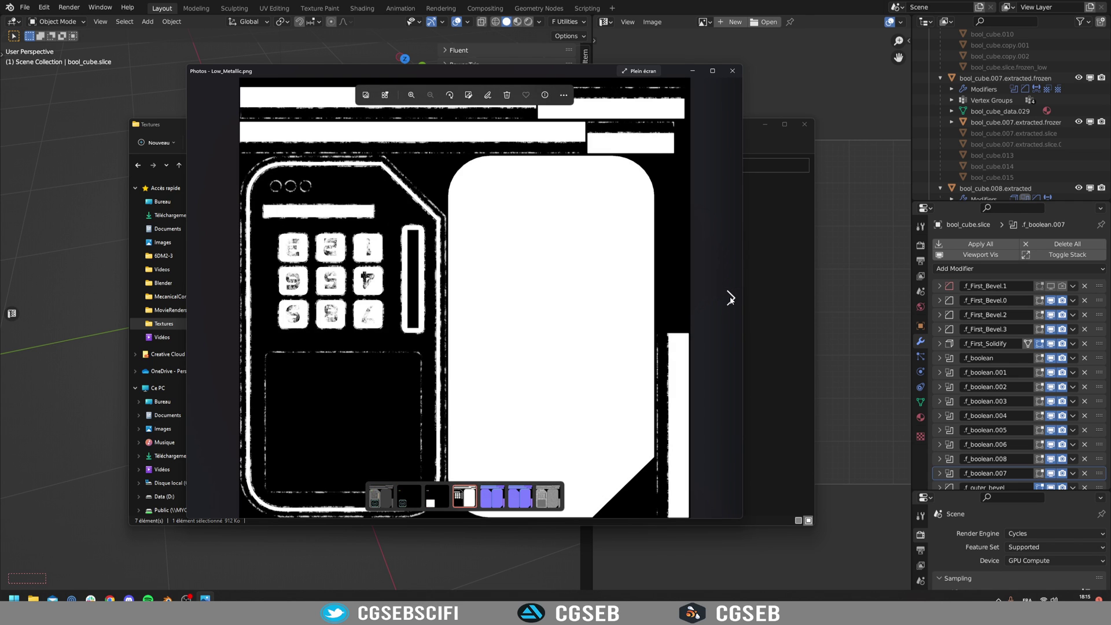
left_click(730, 298)
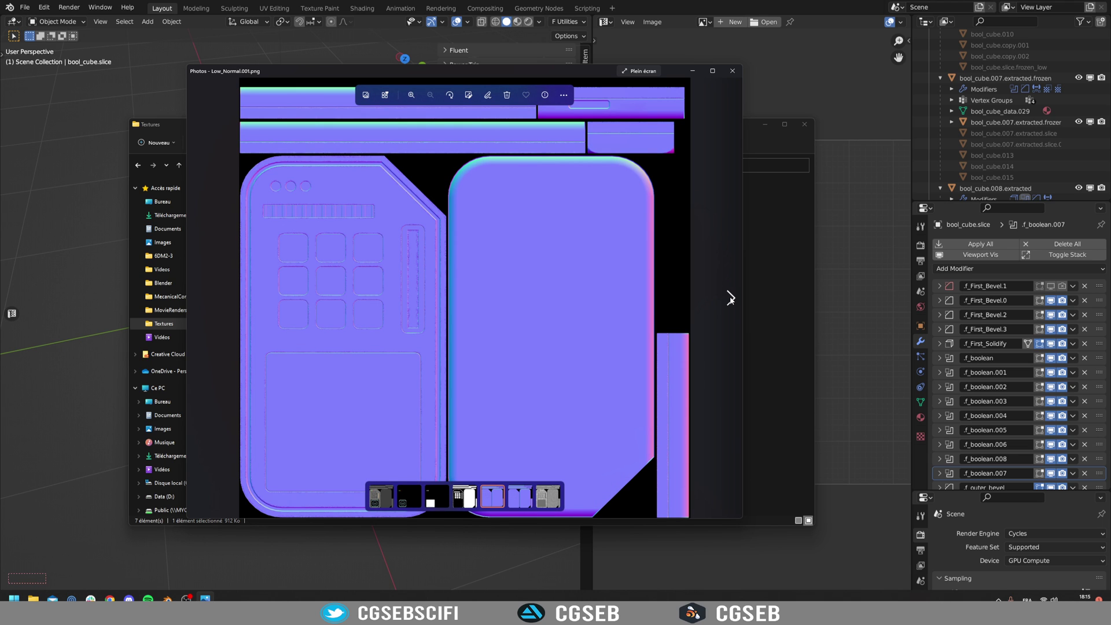
left_click(731, 297)
left_click(731, 297)
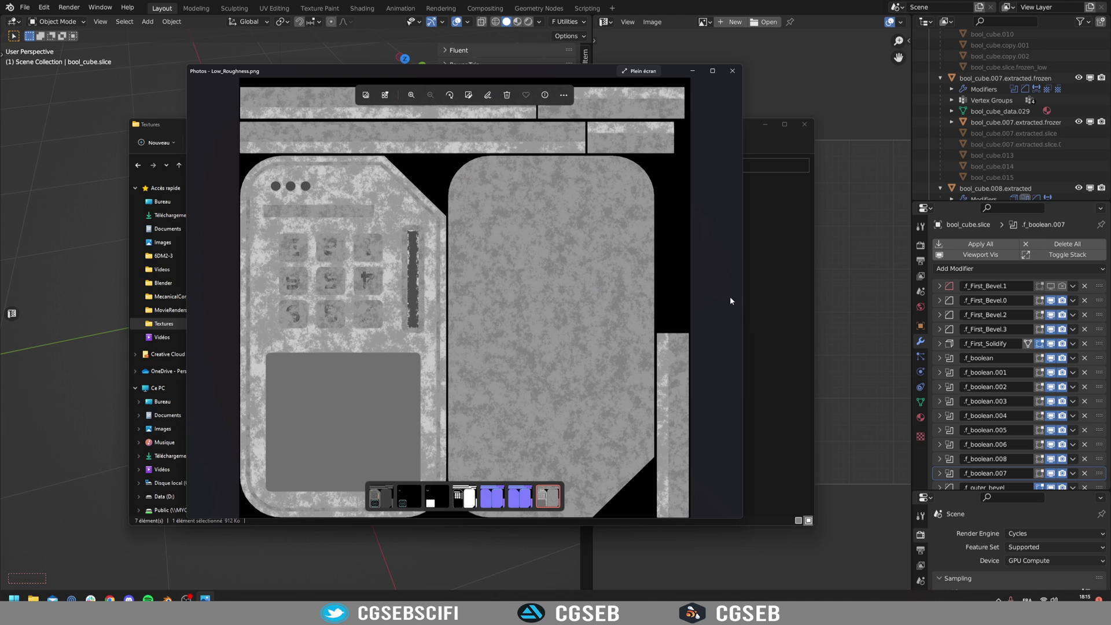
left_click(732, 70)
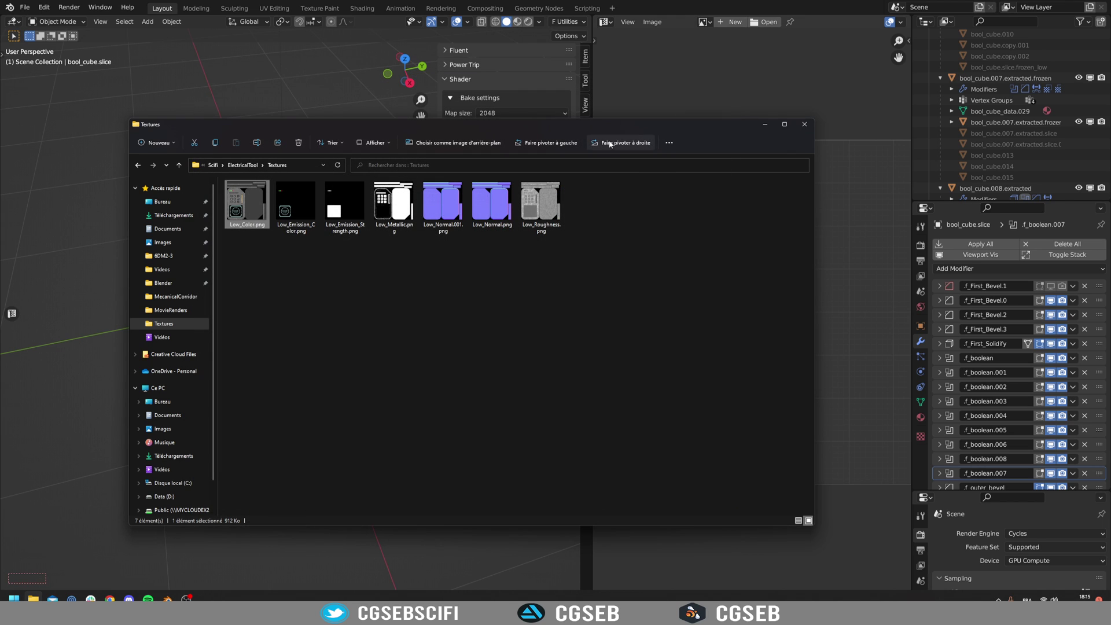
Close the Textures folder window to return to Blender
left_click(805, 125)
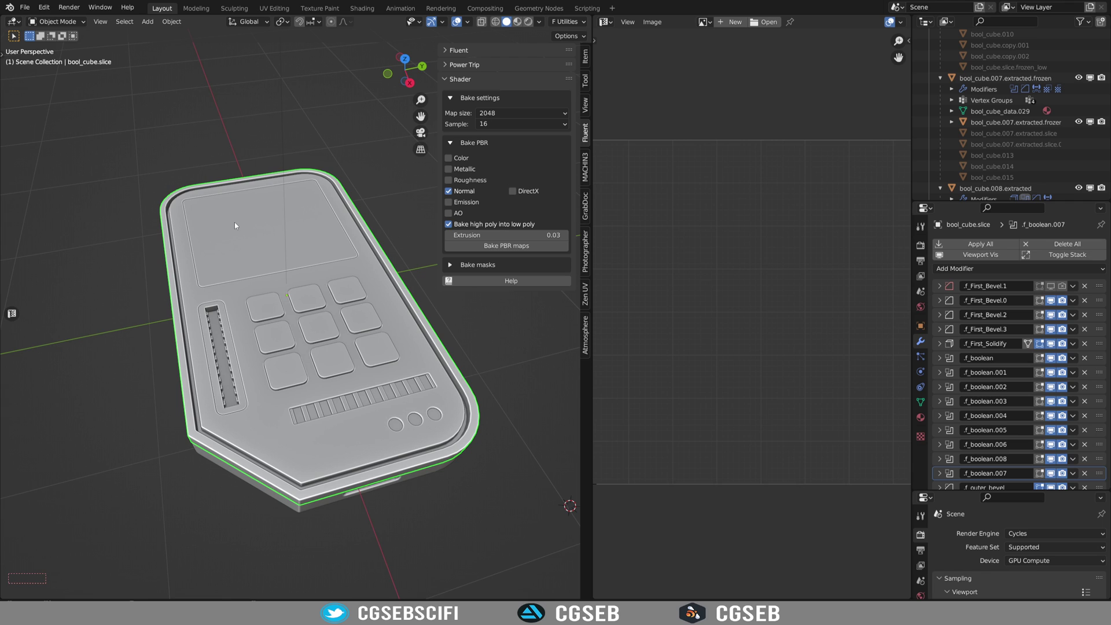